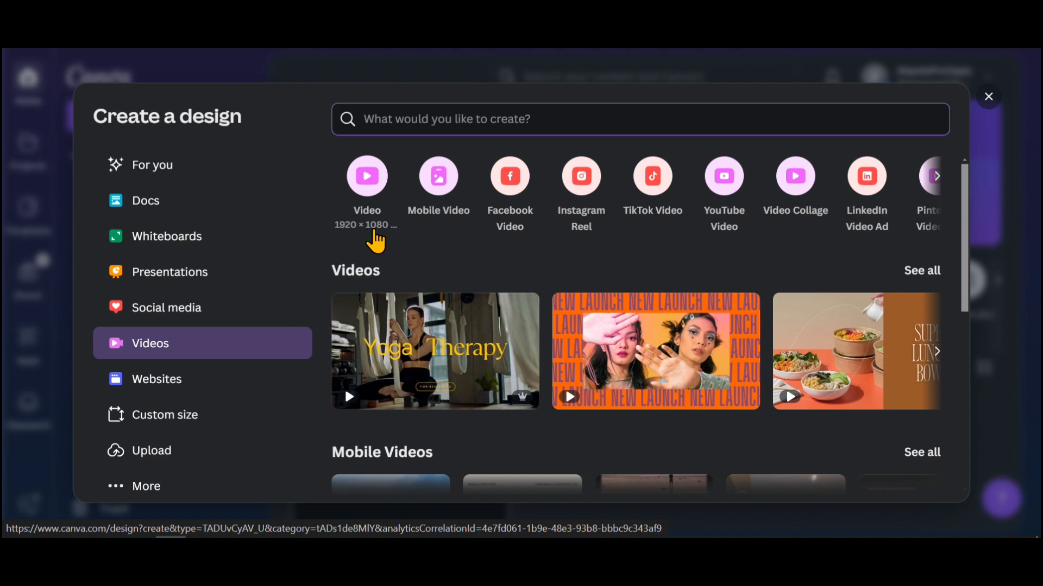
# Step: Create a blank 1920 × 1080 video design and add a square shape to the page
pyautogui.click(367, 175)
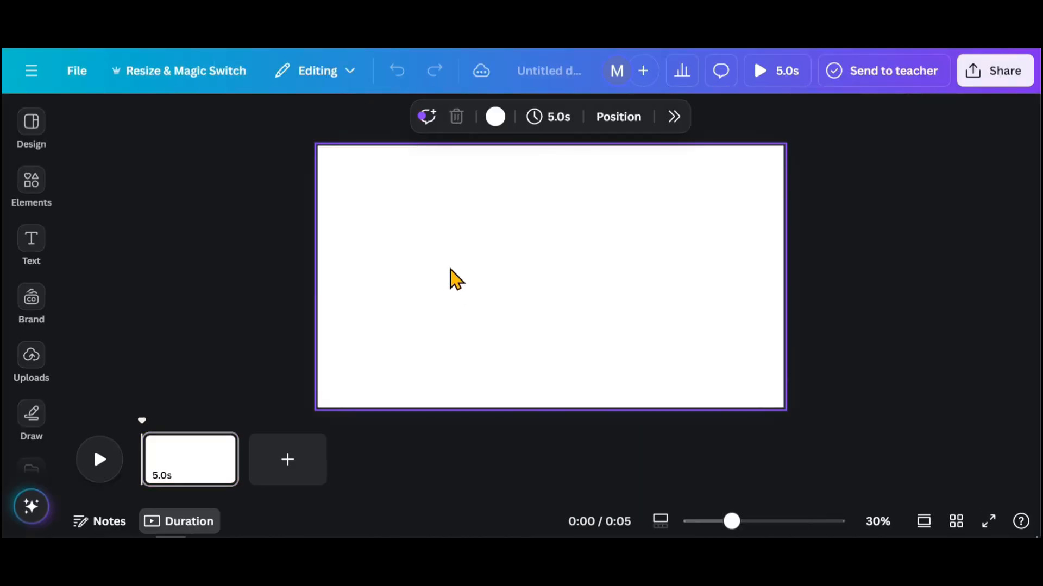
pyautogui.click(31, 181)
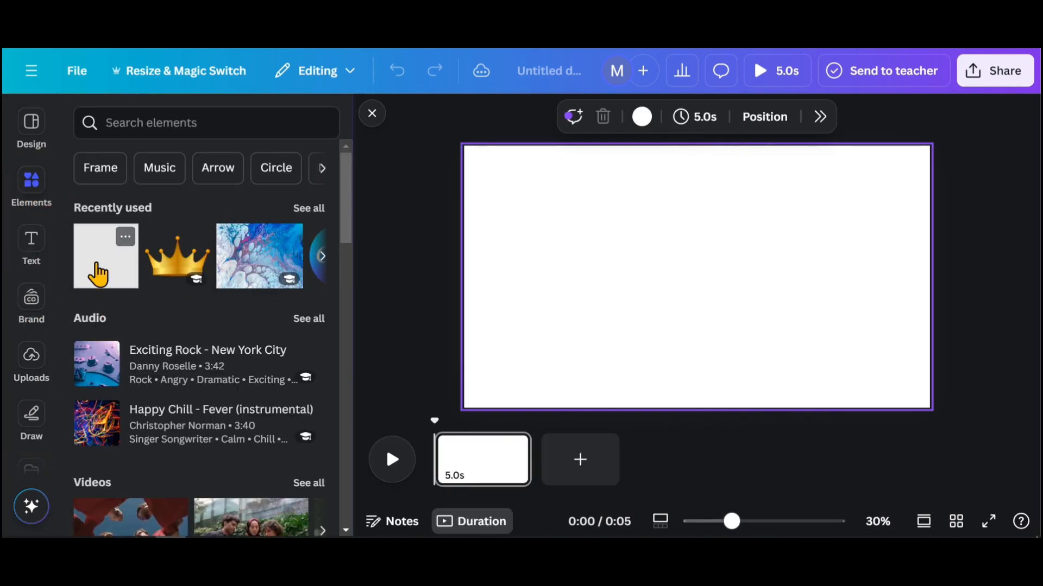
pyautogui.click(126, 237)
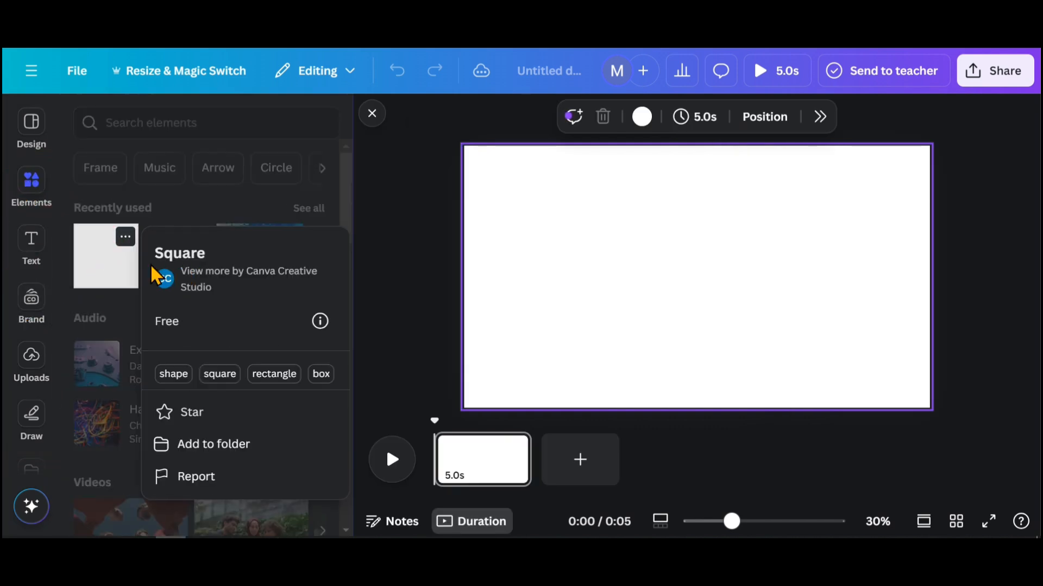
pyautogui.click(86, 265)
pyautogui.moveTo(697, 284); pyautogui.dragTo(560, 233)
pyautogui.click(372, 114)
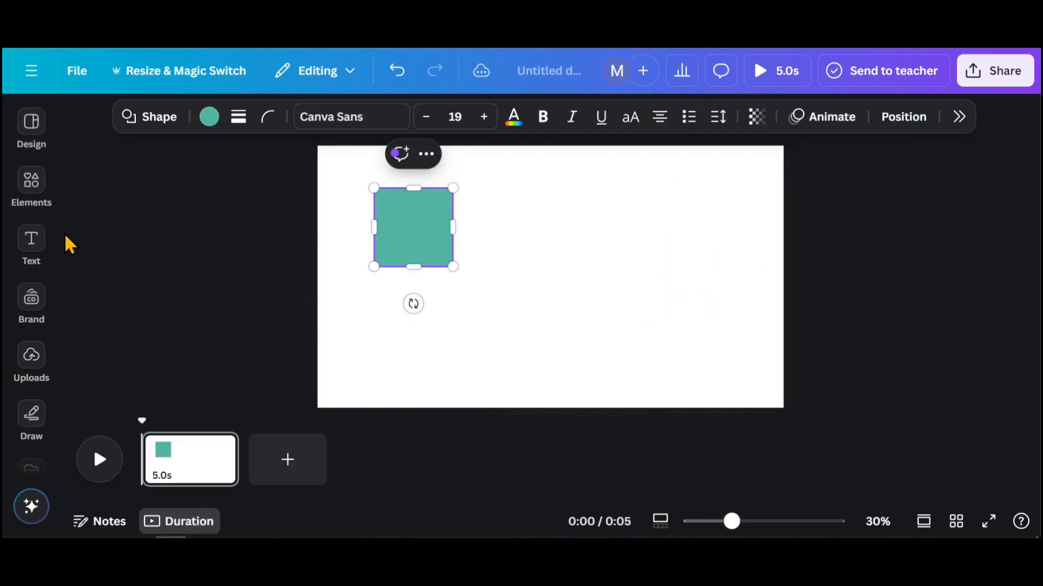
# Step: Stretch the square to fill the page's left third and place a duplicate directly beside it
pyautogui.moveTo(391, 223); pyautogui.dragTo(474, 407)
pyautogui.hotkey('ctrl', 'd')
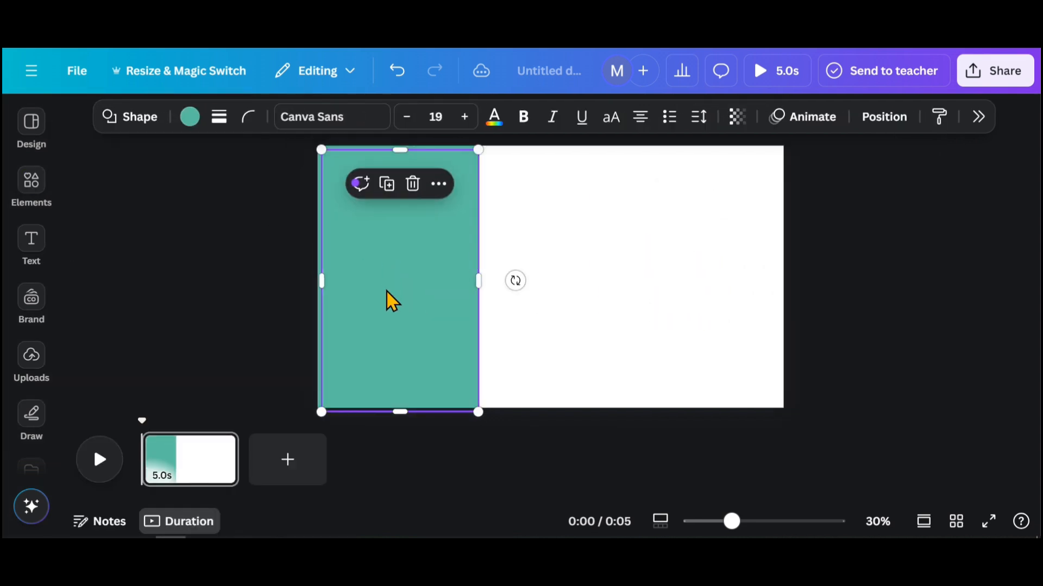
pyautogui.moveTo(392, 300); pyautogui.dragTo(546, 296)
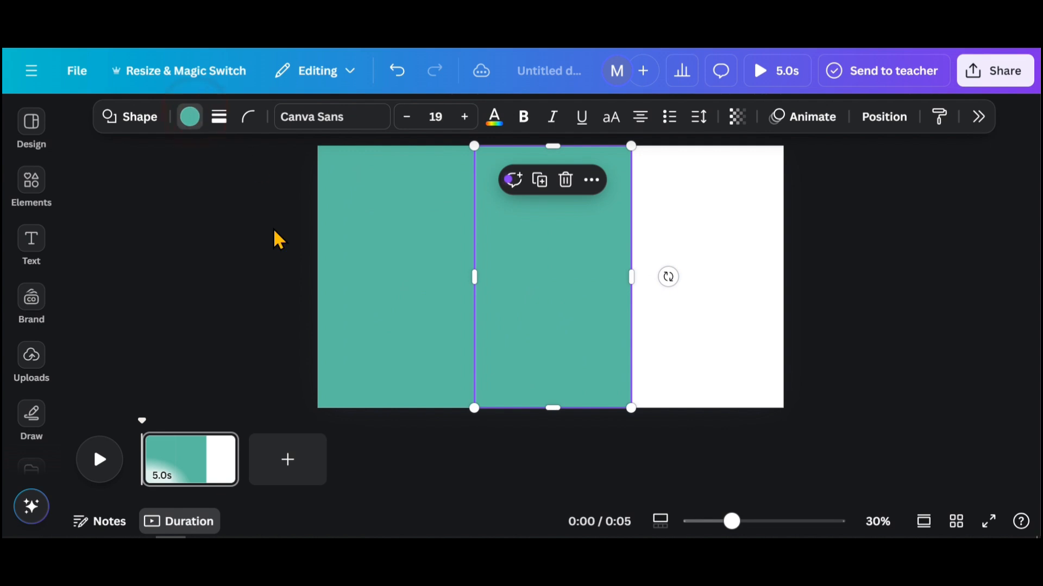
# Step: Fill the middle rectangle with orange and the left rectangle with violet
pyautogui.click(913, 346)
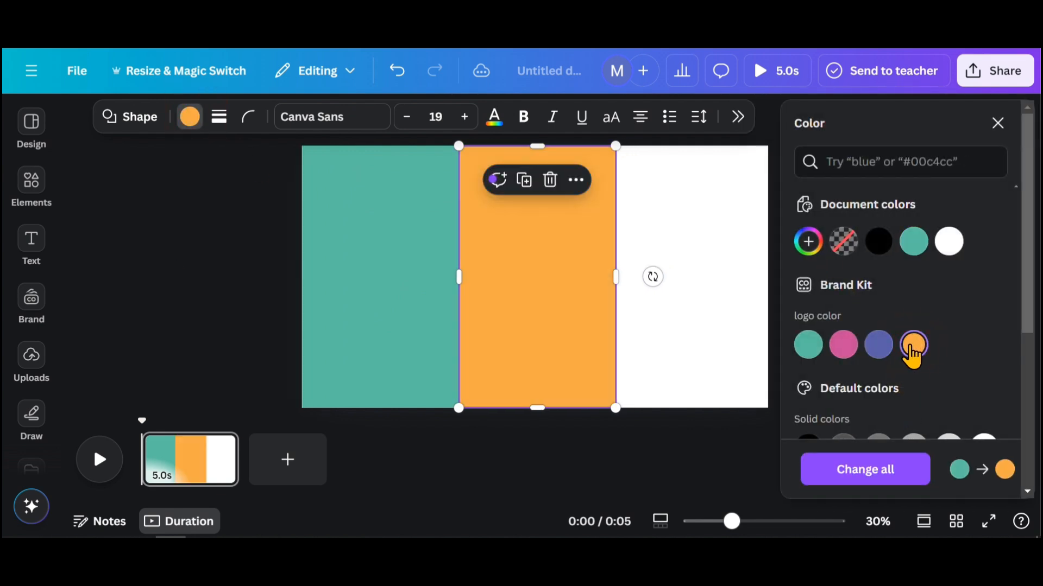
pyautogui.click(388, 315)
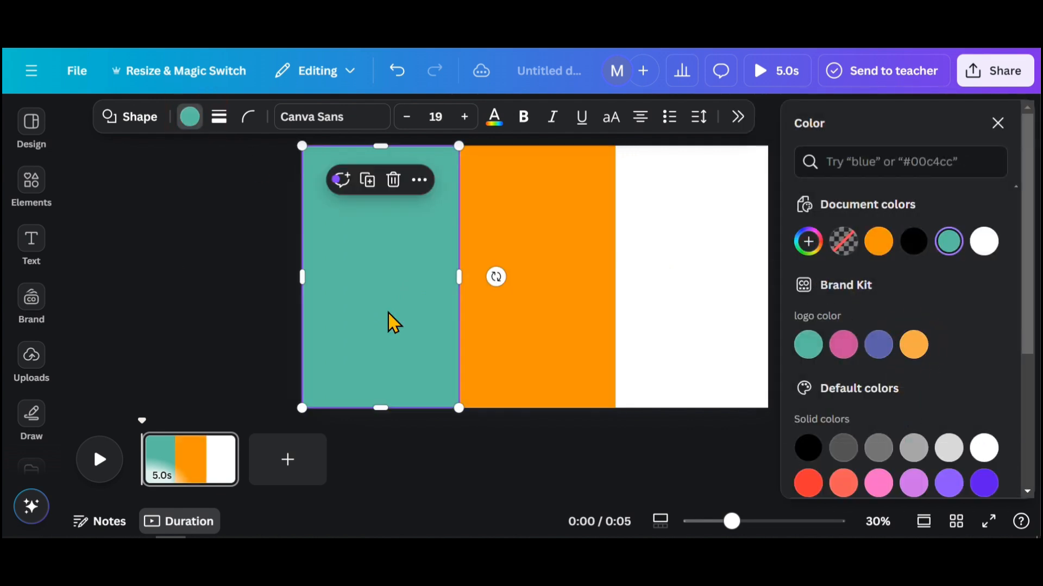
pyautogui.click(984, 481)
# Step: Duplicate the orange rectangle and place the copy over the page's right third
pyautogui.click(571, 310)
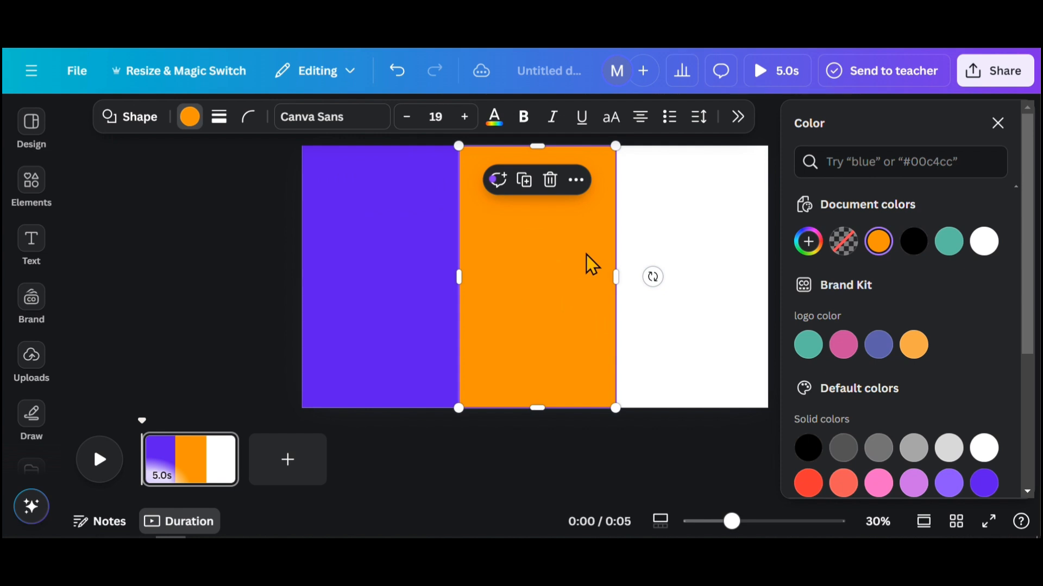
pyautogui.click(521, 190)
pyautogui.moveTo(543, 305); pyautogui.dragTo(688, 292)
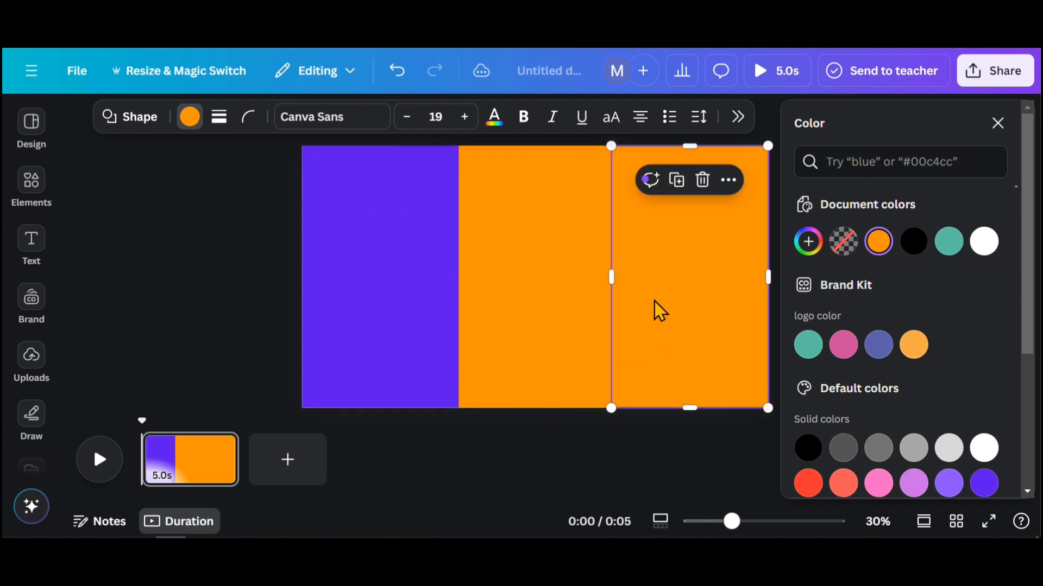
# Step: Fill the right rectangle with a custom bright blue
pyautogui.click(808, 242)
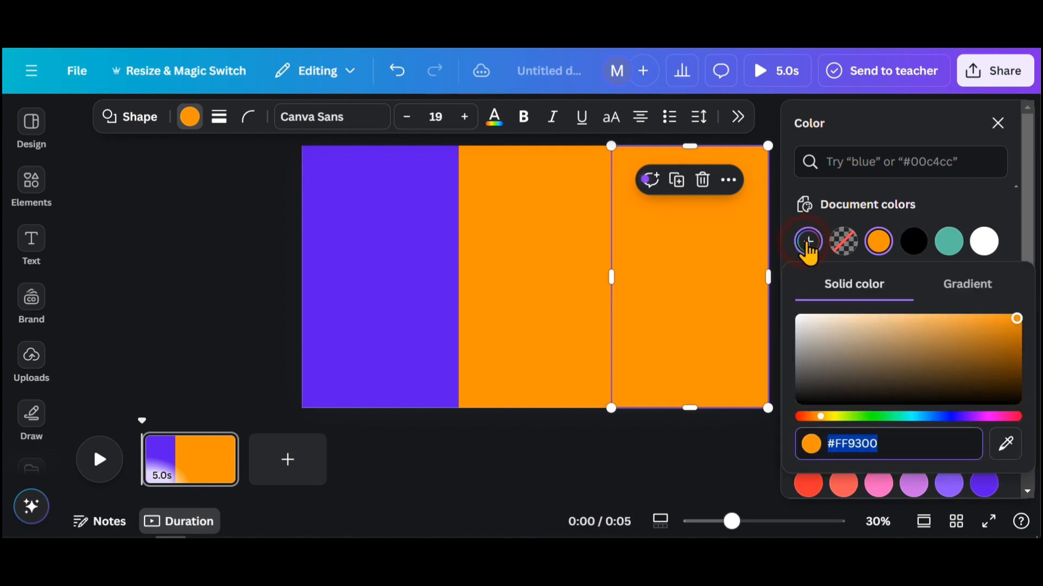
pyautogui.click(913, 417)
pyautogui.moveTo(947, 378); pyautogui.dragTo(1029, 329)
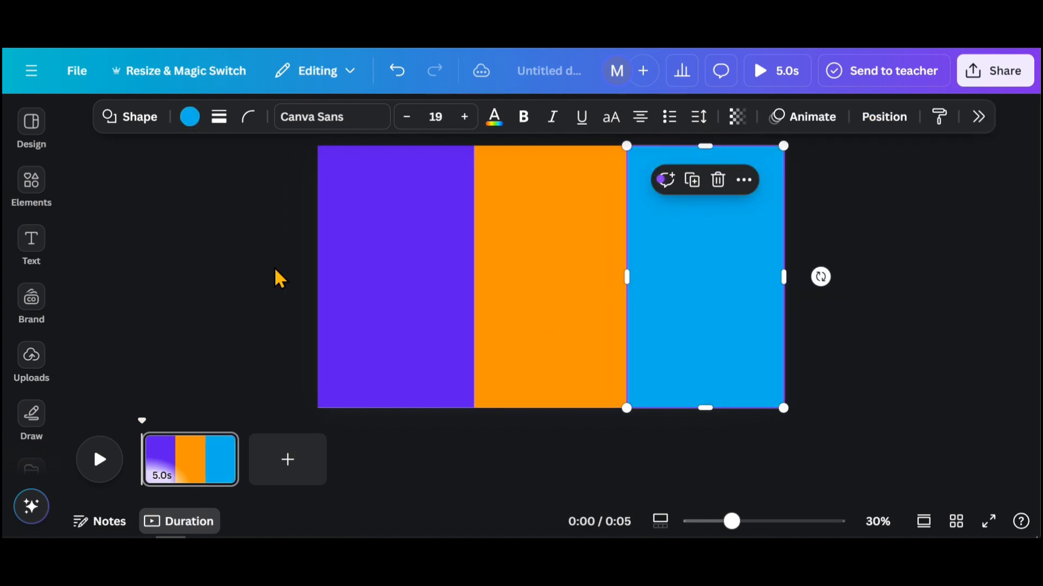
pyautogui.click(260, 277)
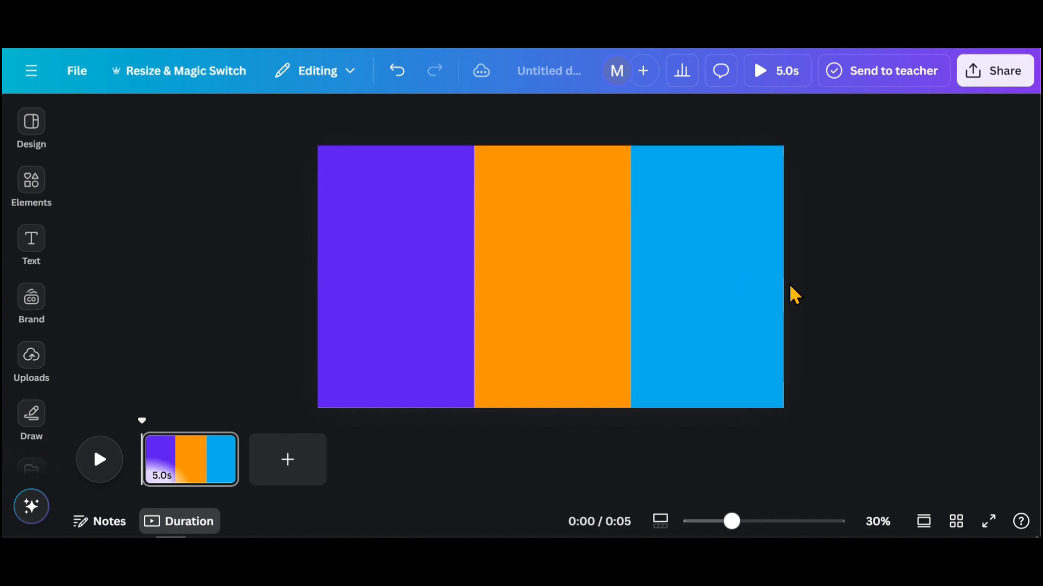
# Step: Find the basic-shape frames among the elements and add a circular photo frame to the page
pyautogui.click(12, 245)
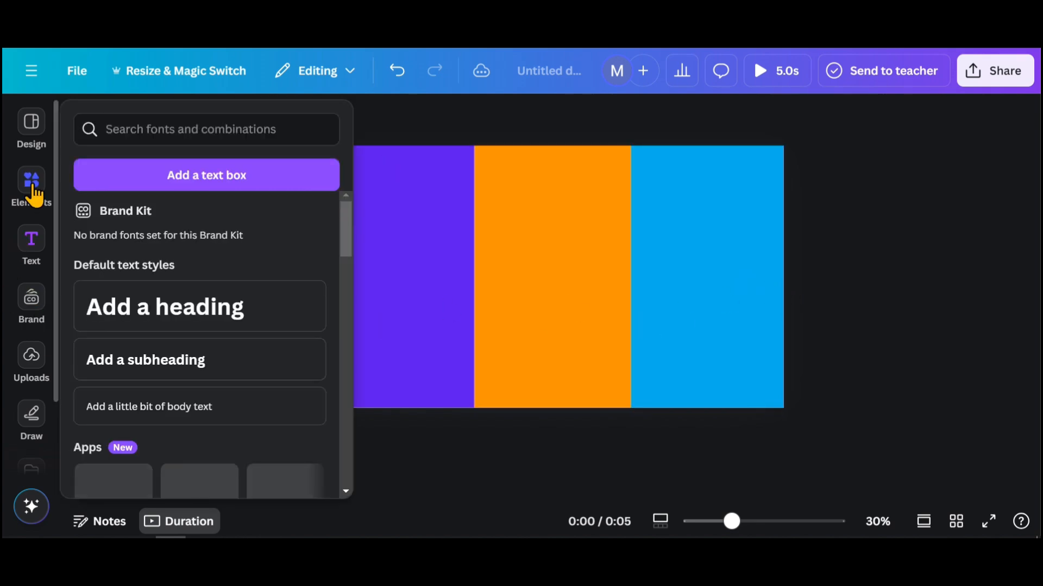
pyautogui.click(27, 191)
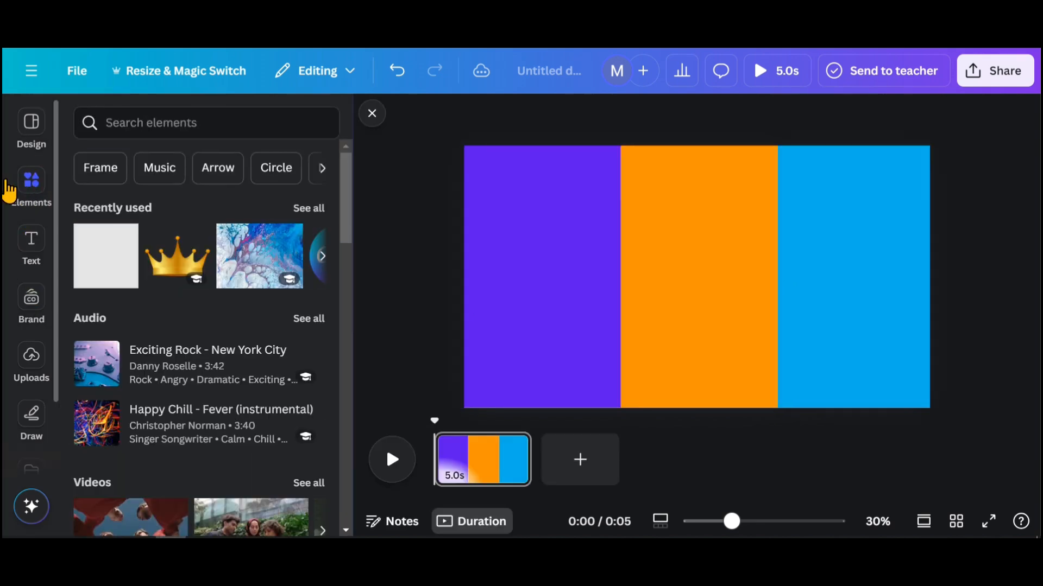
pyautogui.scroll(-15, 125, 250)
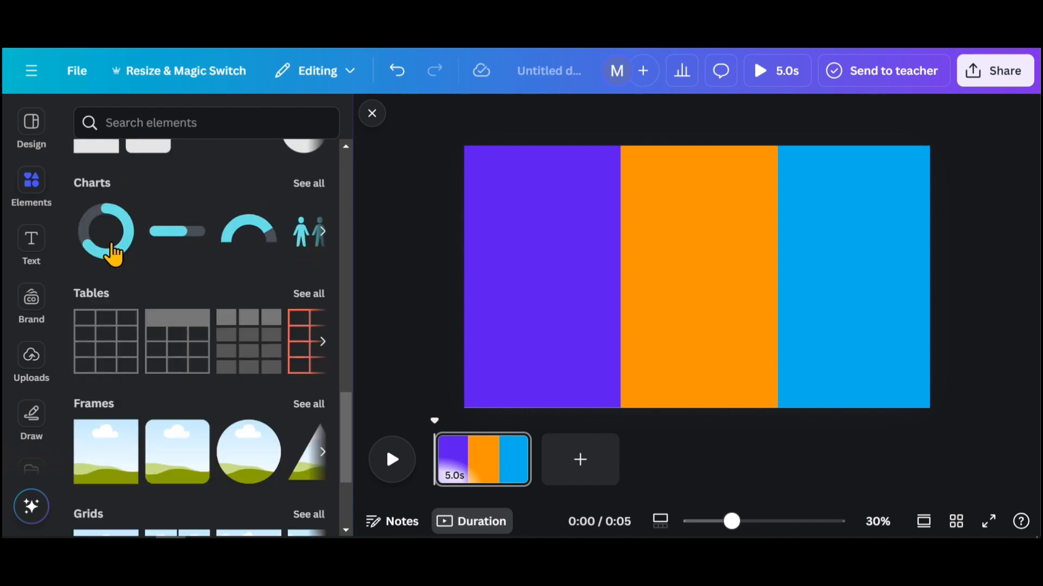
pyautogui.scroll(-3, 103, 269)
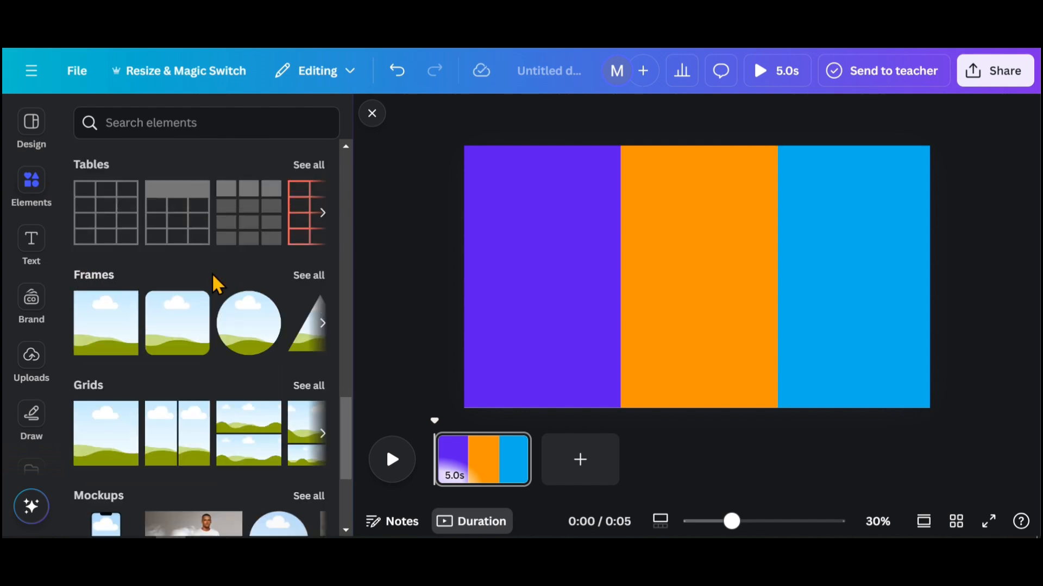
pyautogui.click(277, 279)
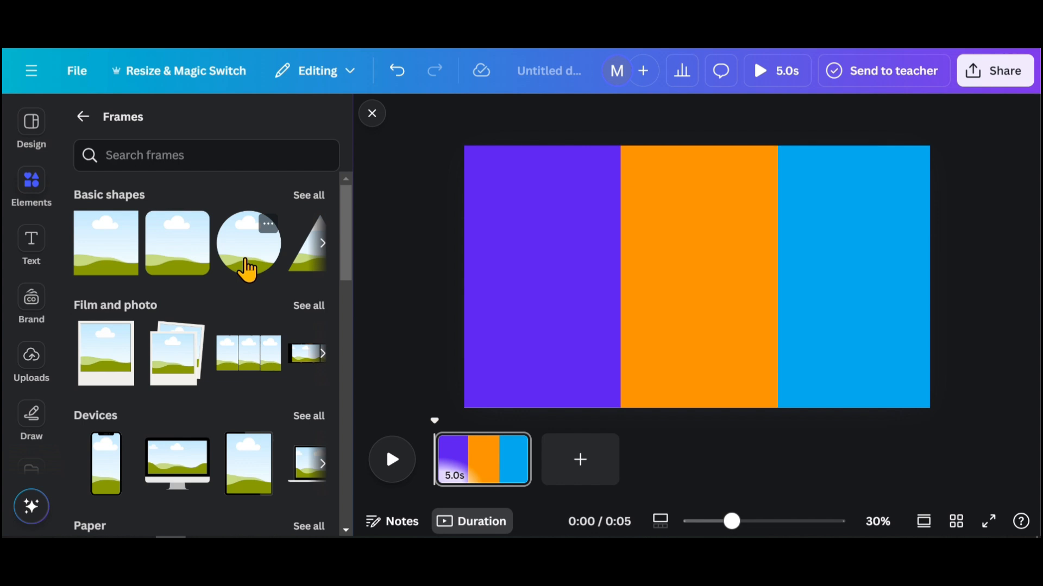
pyautogui.click(247, 268)
pyautogui.moveTo(716, 286)
pyautogui.mouseDown()
pyautogui.moveTo(579, 269)
pyautogui.moveTo(547, 287)
pyautogui.moveTo(709, 270)
pyautogui.mouseUp()
# Step: Duplicate the circular frame so each coloured column has one, and fill the frames with the three portraits
pyautogui.click(532, 189)
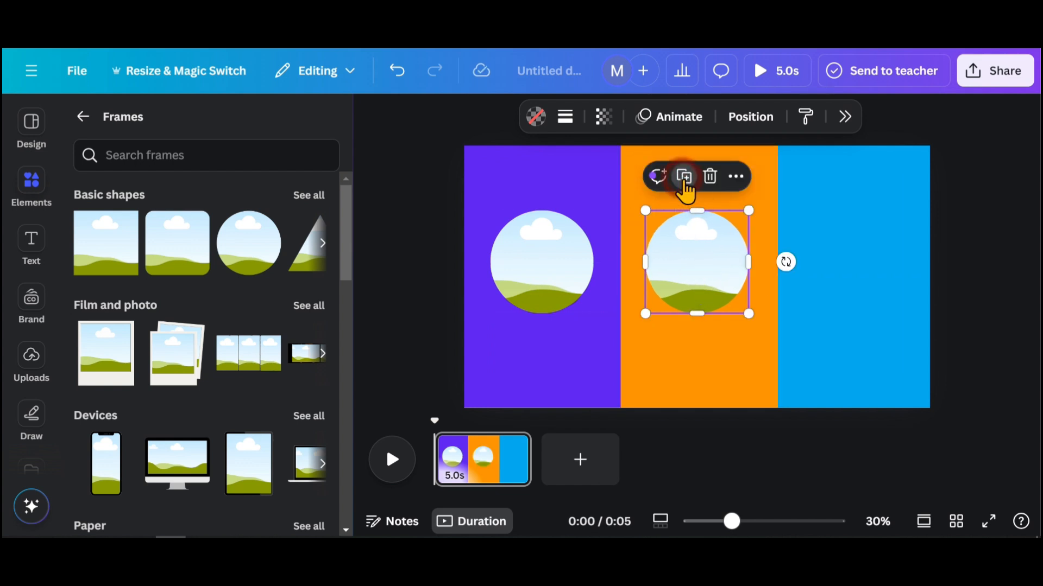
pyautogui.click(683, 181)
pyautogui.click(966, 298)
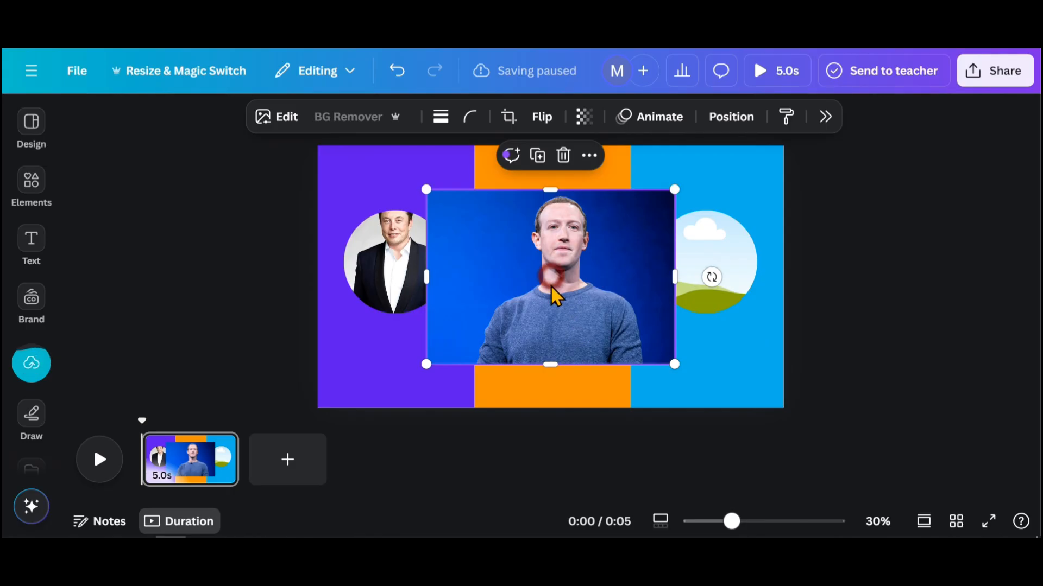
pyautogui.moveTo(554, 296); pyautogui.dragTo(703, 296)
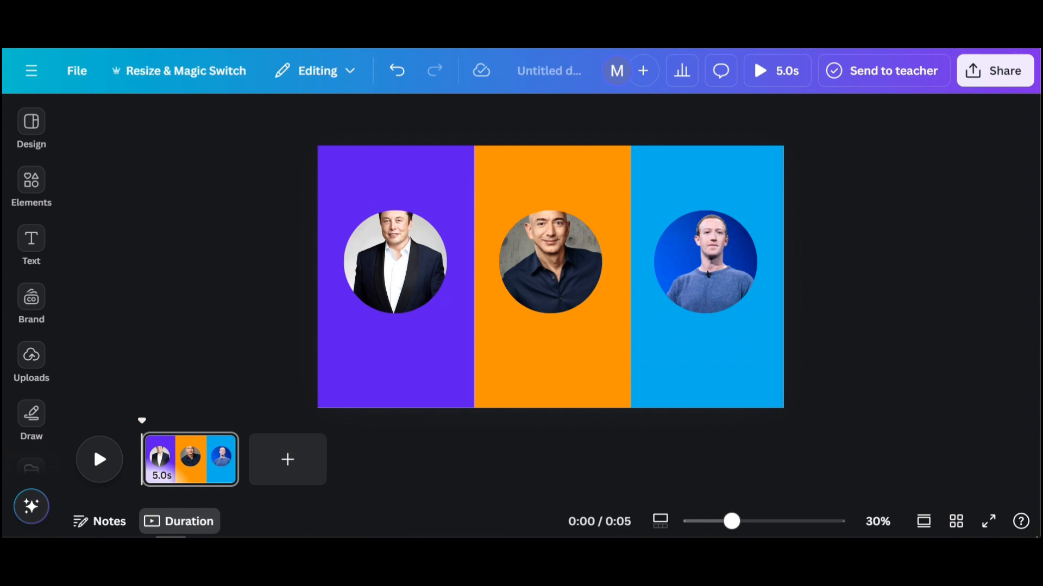
# Step: Add the heading "Mark Zuckerberg" below the portraits and break it into two lines
pyautogui.click(33, 239)
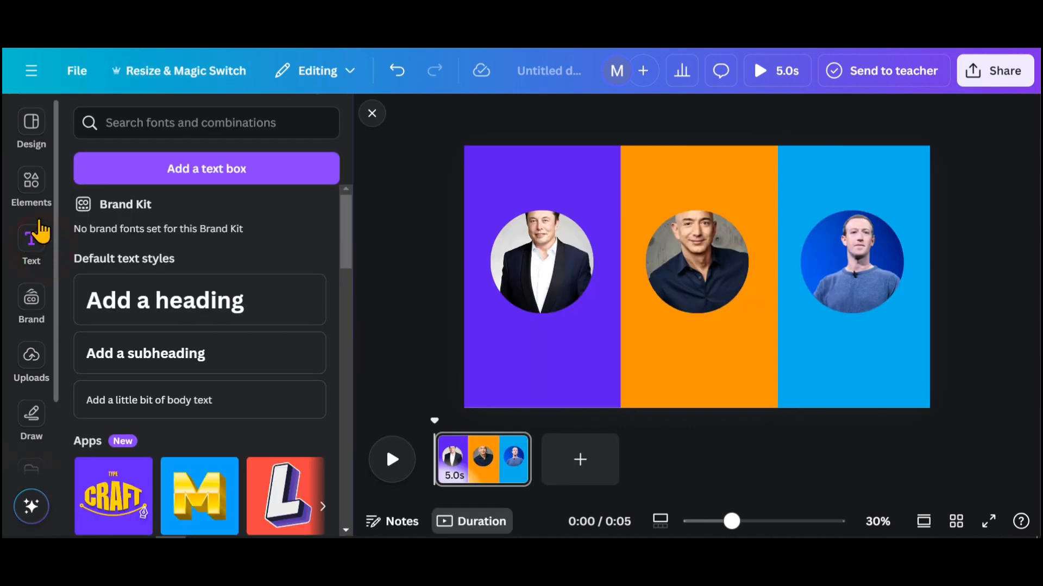
pyautogui.click(196, 301)
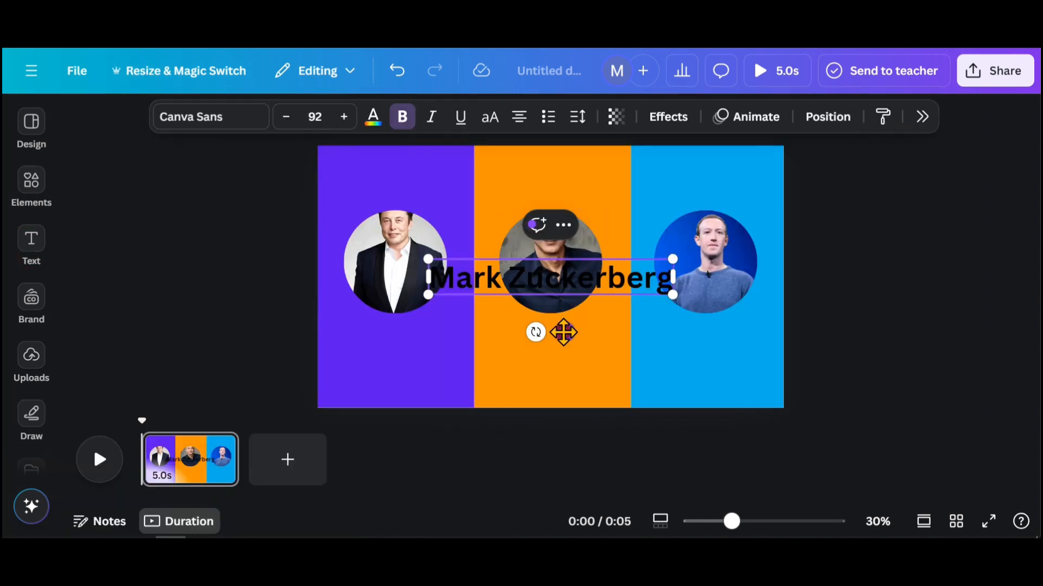
pyautogui.moveTo(563, 333); pyautogui.dragTo(603, 401)
pyautogui.click(548, 350)
pyautogui.press('BackSpace')
pyautogui.press('Return')
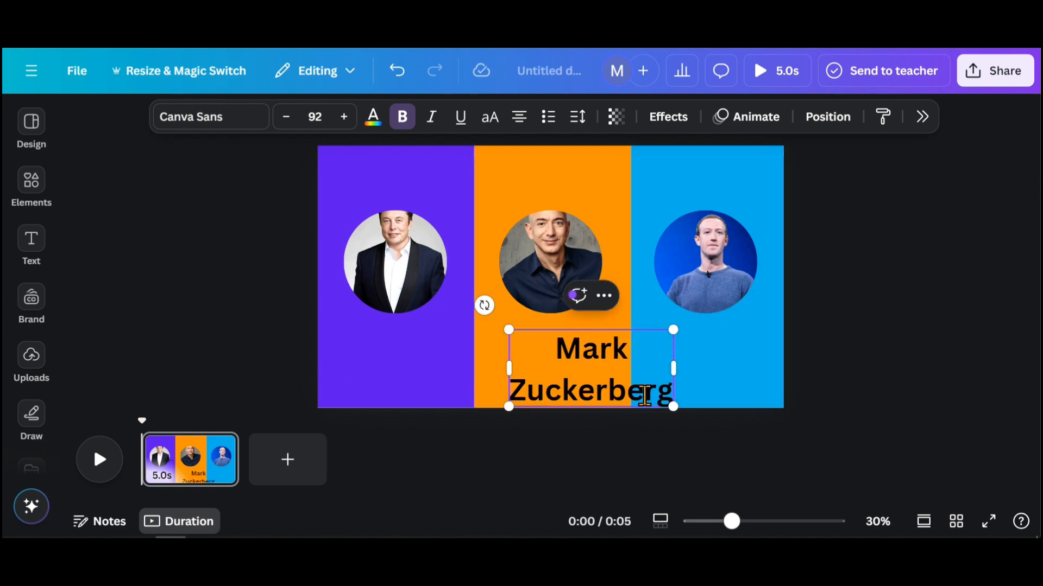
# Step: Tighten the heading's line spacing and move it into the blue column below the portrait
pyautogui.hotkey('ctrl', 'a')
pyautogui.click(578, 120)
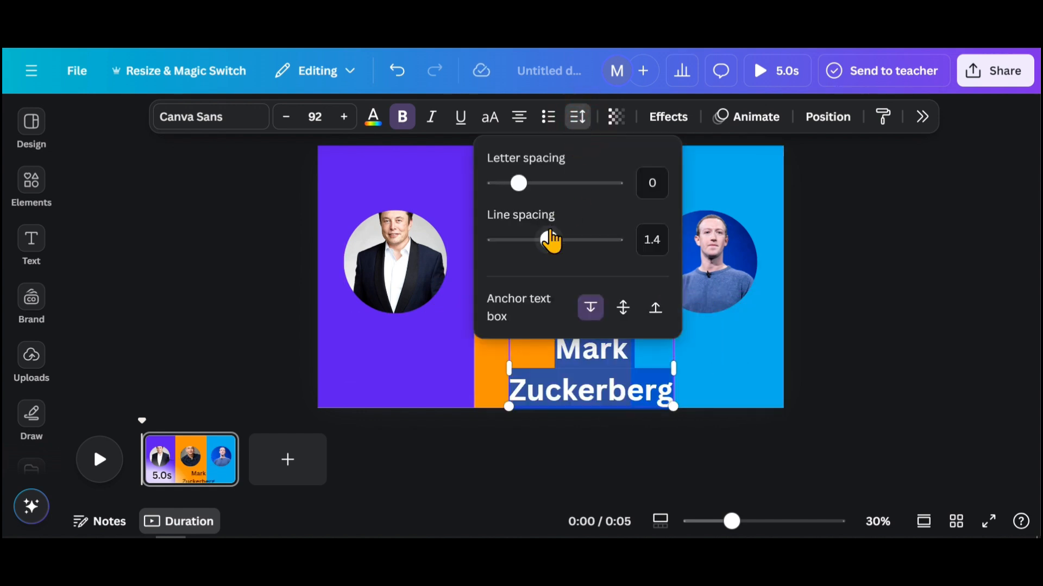
pyautogui.moveTo(547, 247); pyautogui.dragTo(525, 251)
pyautogui.moveTo(587, 363); pyautogui.dragTo(697, 346)
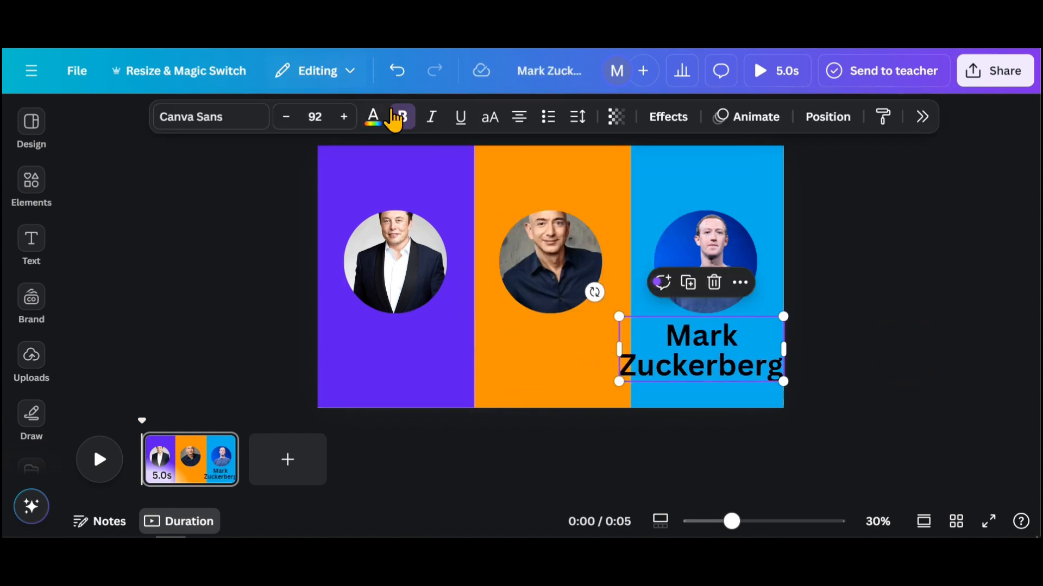
# Step: Set the name heading in the DM Sans font and convert it to uppercase
pyautogui.click(233, 123)
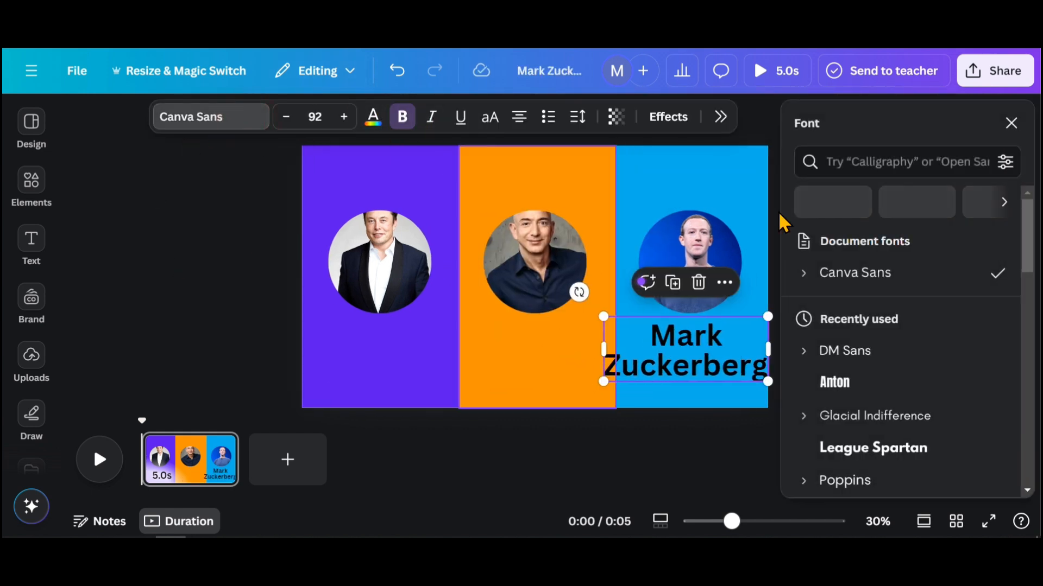
pyautogui.click(889, 386)
pyautogui.click(1012, 123)
pyautogui.hotkey('ctrl', 'shift', 'k')
# Step: Shrink the name heading to font size 44.1 and place it above the portrait in the blue column
pyautogui.moveTo(783, 411); pyautogui.dragTo(717, 346)
pyautogui.moveTo(673, 341); pyautogui.dragTo(709, 197)
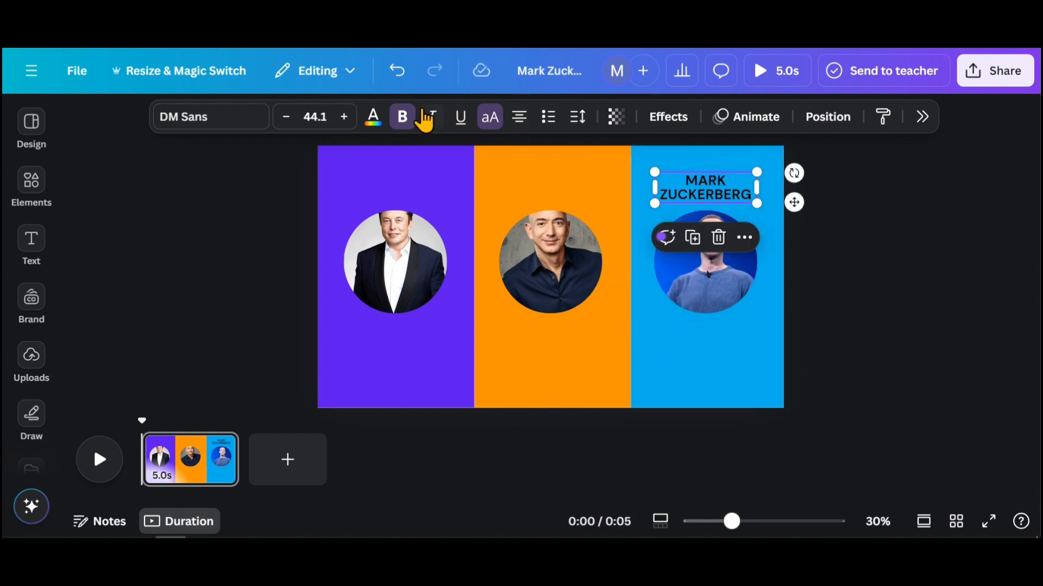
# Step: Change the name heading's font to a bold weight of Poppins
pyautogui.click(393, 116)
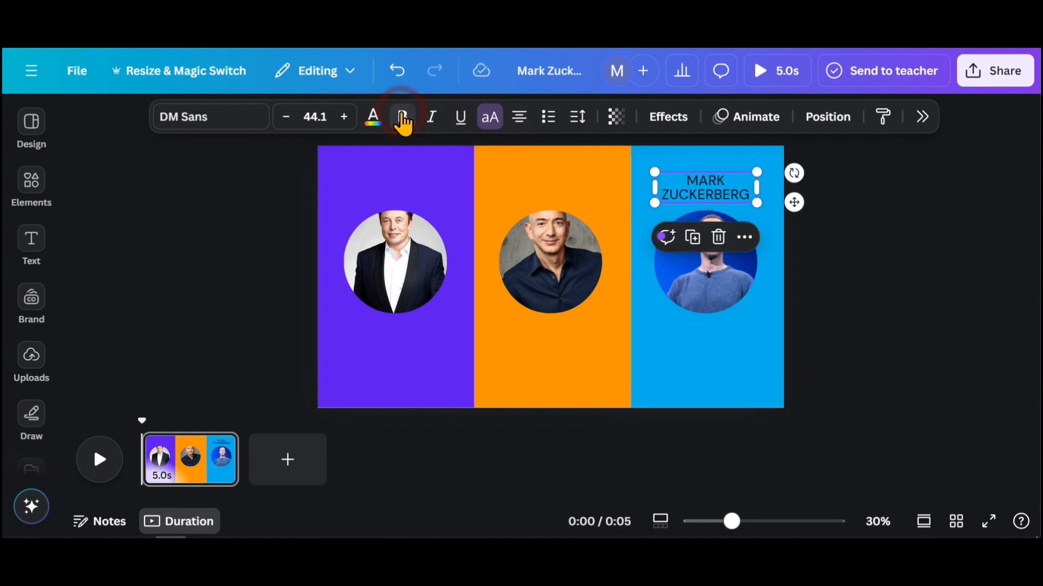
pyautogui.click(253, 128)
pyautogui.click(803, 373)
pyautogui.scroll(-3, 912, 401)
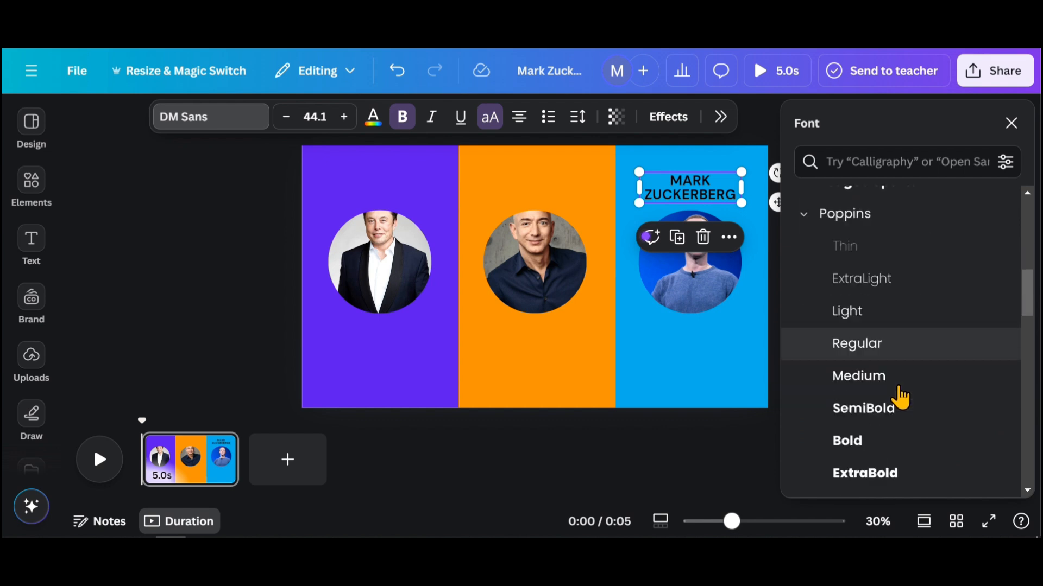
pyautogui.click(875, 429)
pyautogui.click(1011, 123)
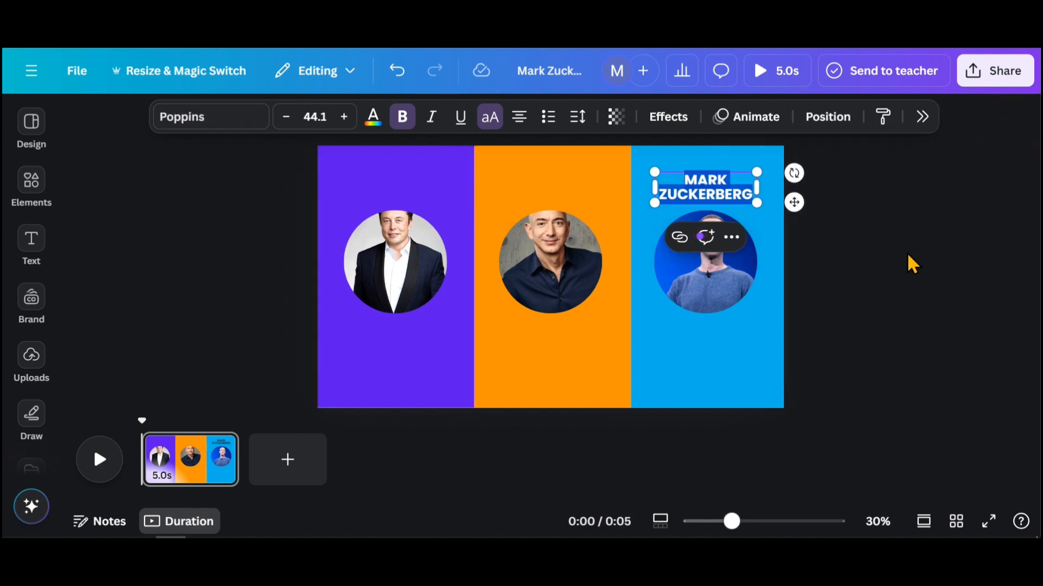
pyautogui.click(875, 268)
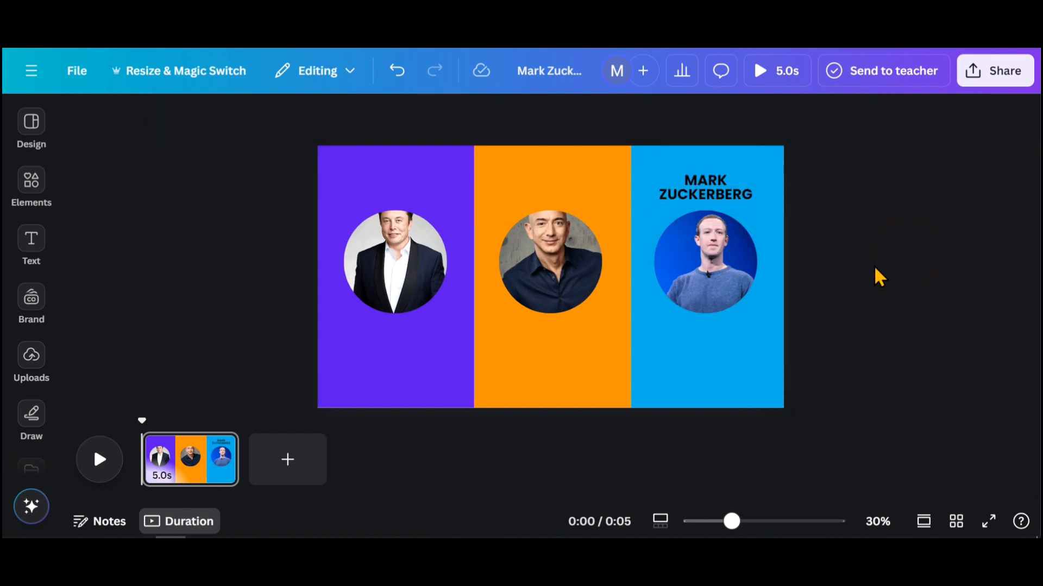
# Step: Colour the name heading white (#ffffff) and apply the Lift text effect
pyautogui.click(717, 195)
pyautogui.click(372, 123)
pyautogui.click(984, 244)
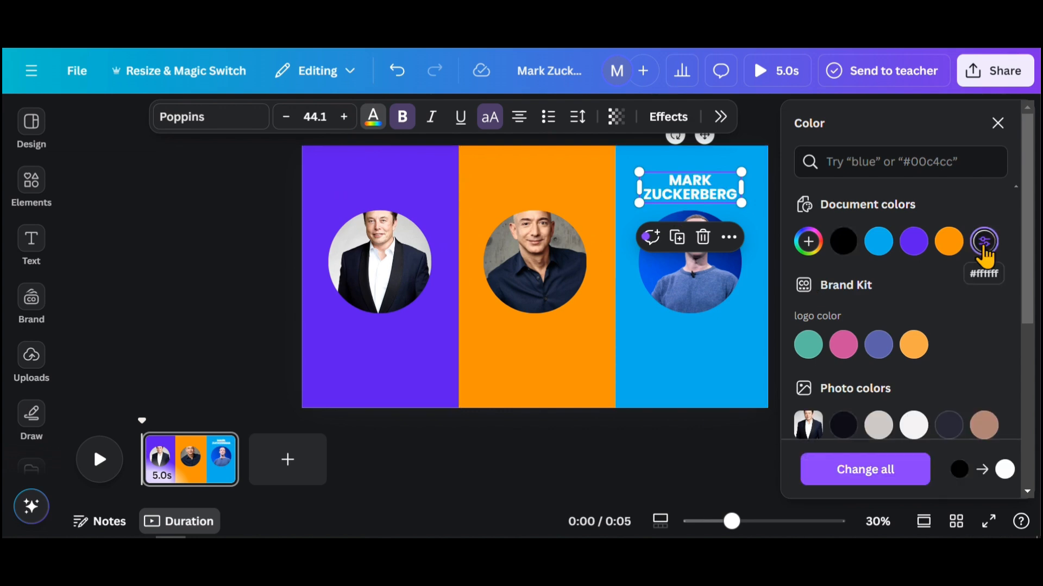
pyautogui.click(668, 116)
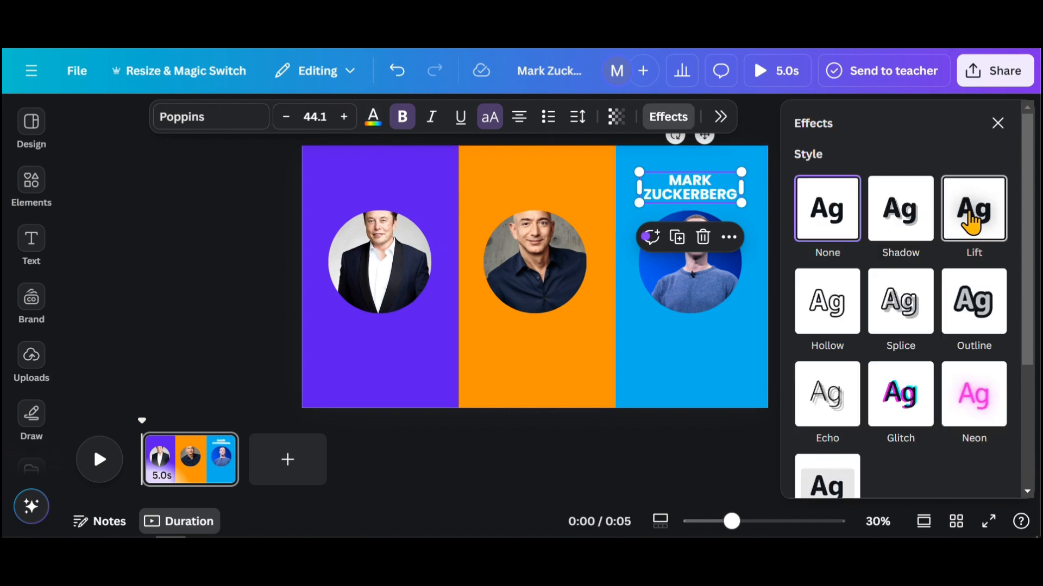
pyautogui.click(973, 209)
pyautogui.click(997, 124)
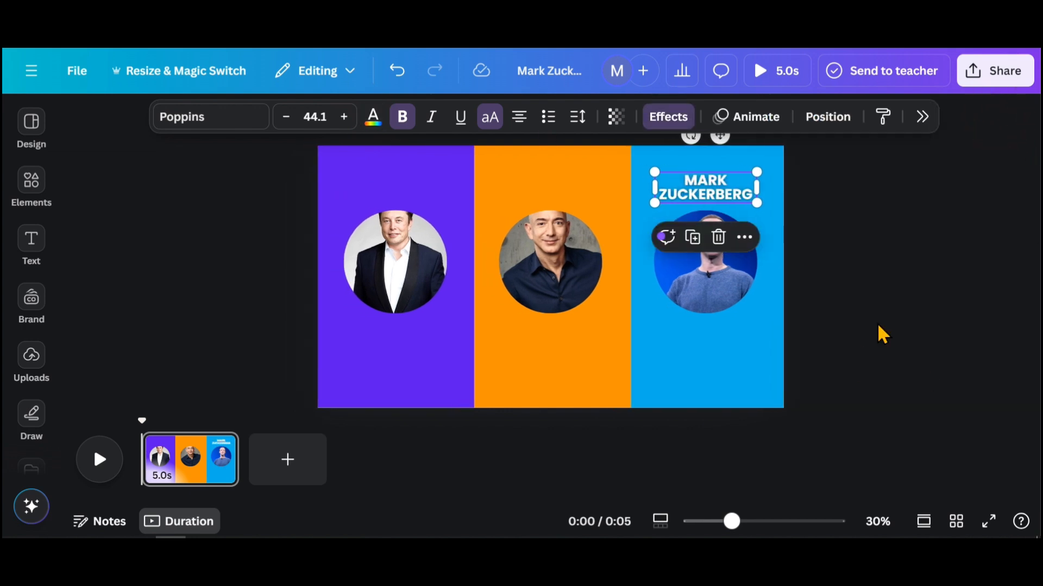
# Step: Duplicate the name heading above the orange column's portrait and replace its text with JEFF BEZOS on two lines
pyautogui.click(900, 279)
pyautogui.click(705, 194)
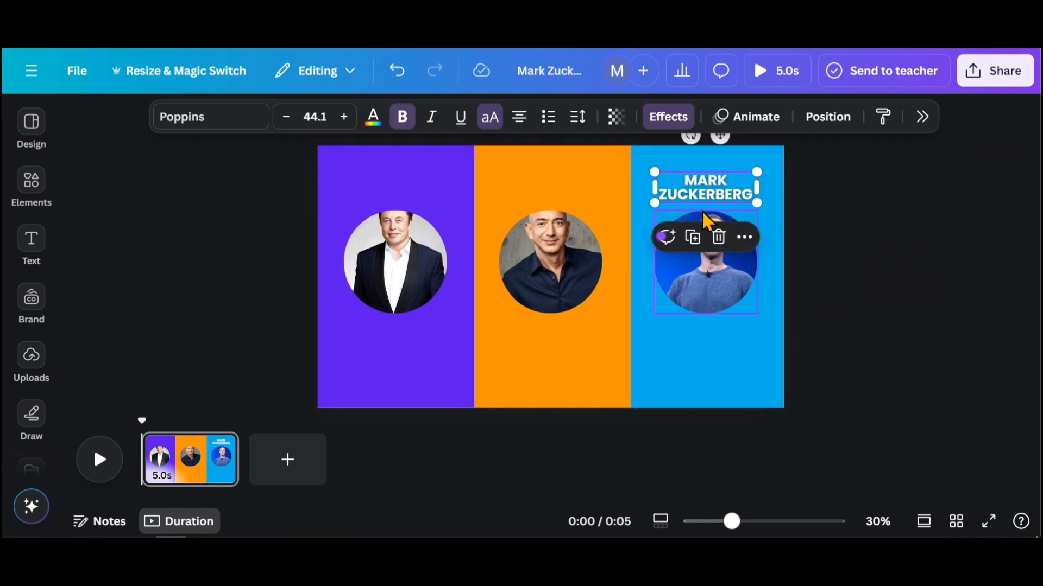
pyautogui.click(692, 238)
pyautogui.moveTo(712, 192); pyautogui.dragTo(556, 184)
pyautogui.doubleClick(541, 187)
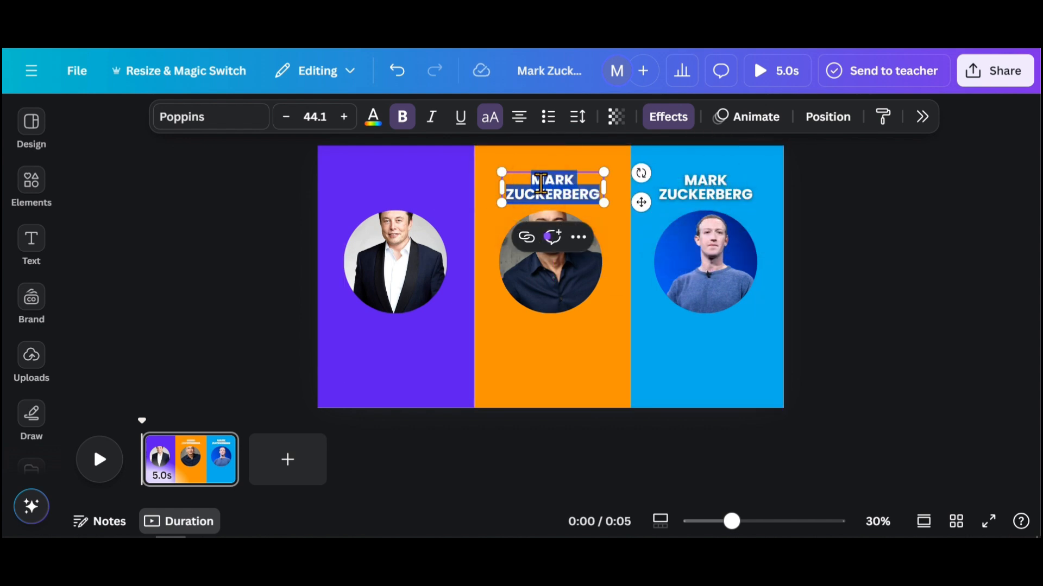
pyautogui.write('JEFF BEZOS')
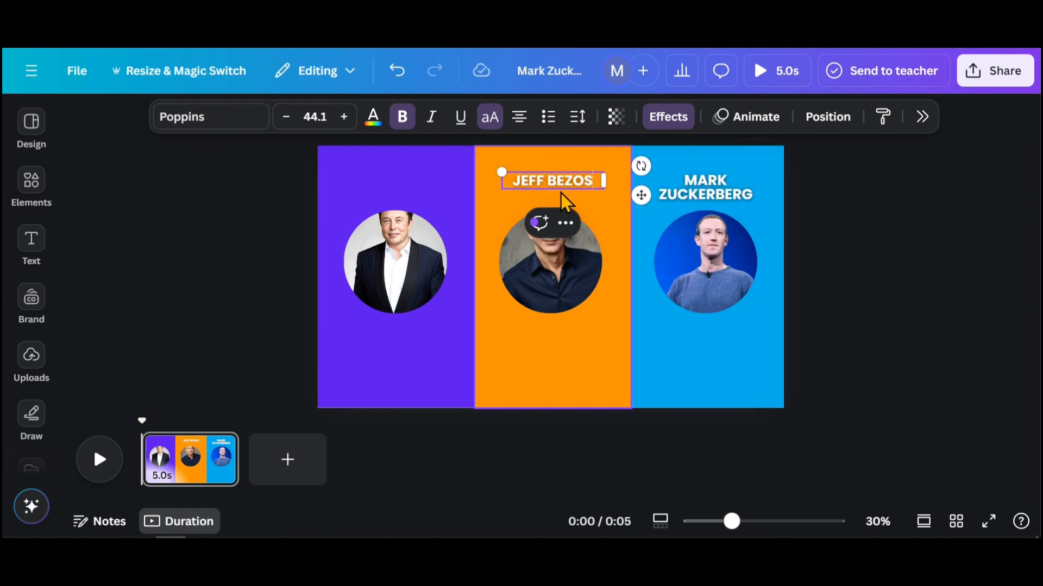
pyautogui.click(544, 180)
pyautogui.press('BackSpace')
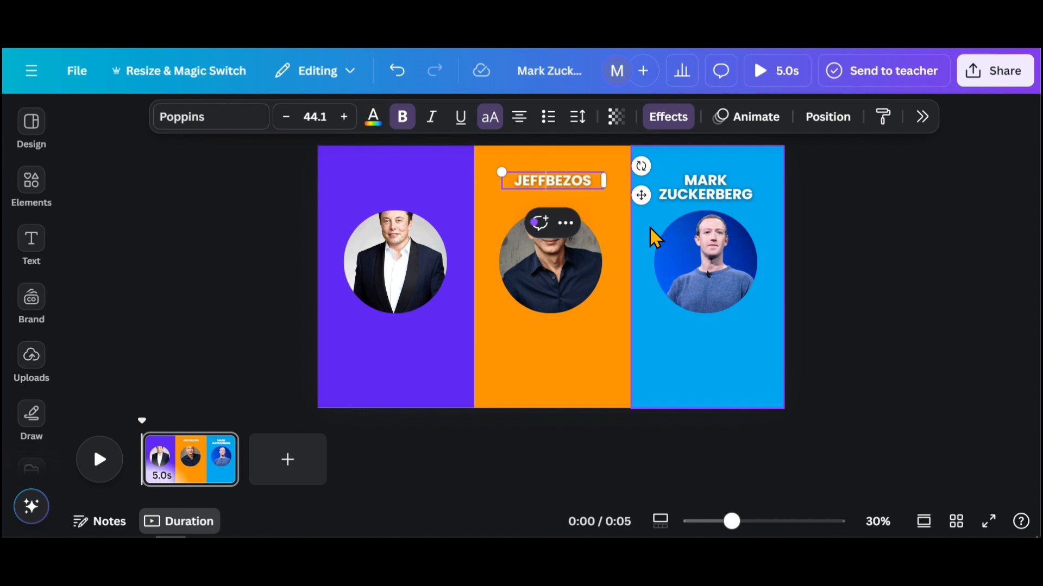
pyautogui.press('Return')
# Step: Place a copy of the name heading above the purple column's portrait and change it to ELON MUSK on two lines
pyautogui.moveTo(410, 179); pyautogui.dragTo(395, 185)
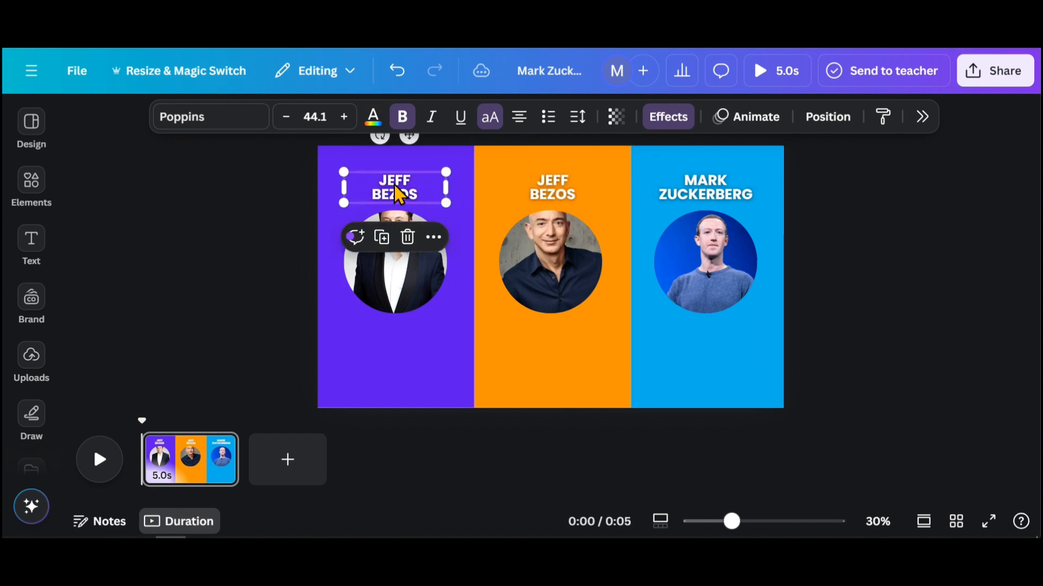
pyautogui.doubleClick(405, 196)
pyautogui.write('ELON MUSK')
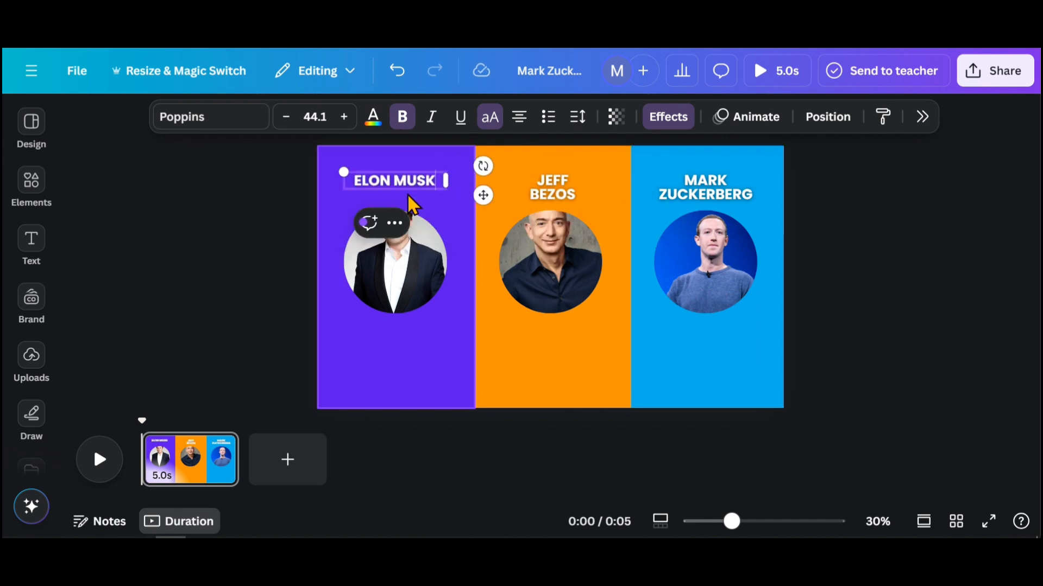
pyautogui.click(393, 183)
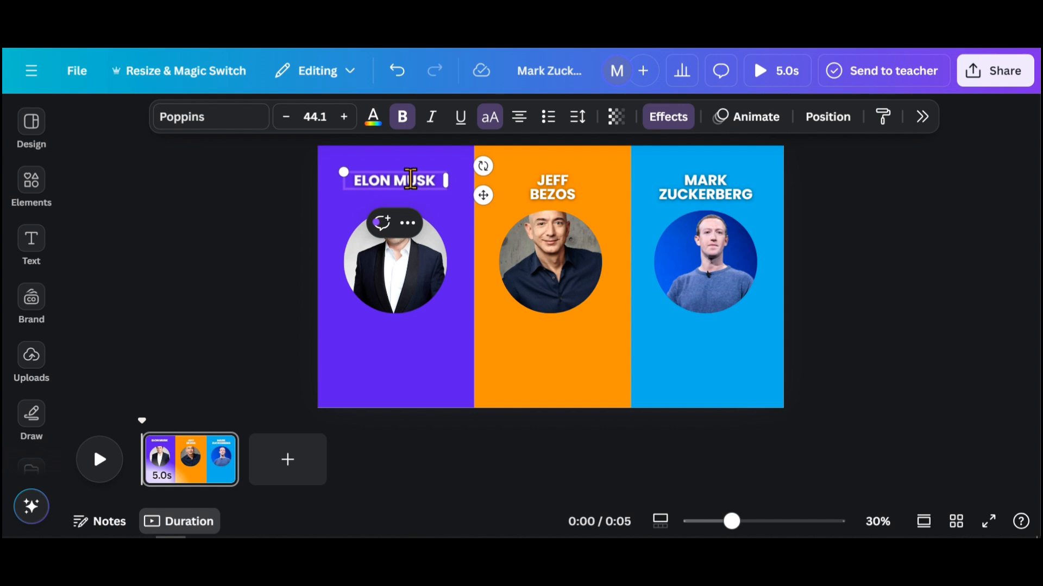
pyautogui.press('Return')
pyautogui.click(895, 324)
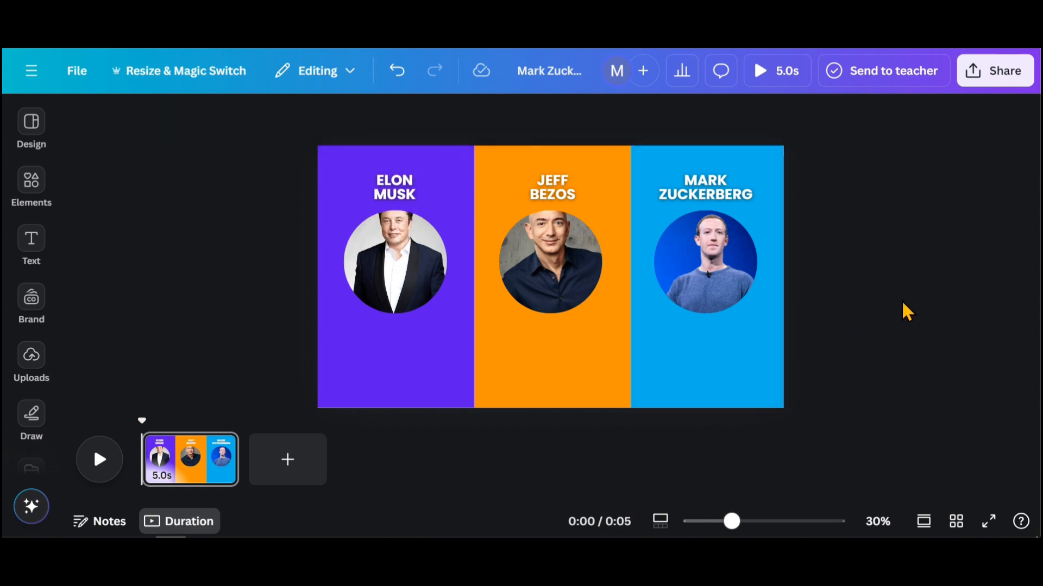
# Step: Place a copy of the purple column's heading below its portrait and replace the text with NET WORTH $248.6 BILLION on two lines
pyautogui.click(397, 195)
pyautogui.click(553, 193)
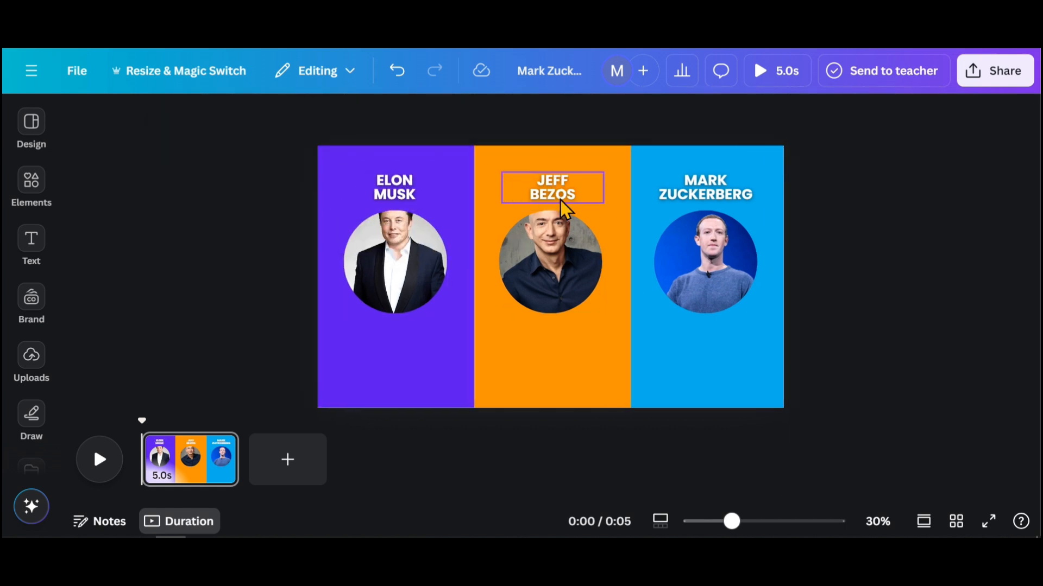
pyautogui.click(390, 179)
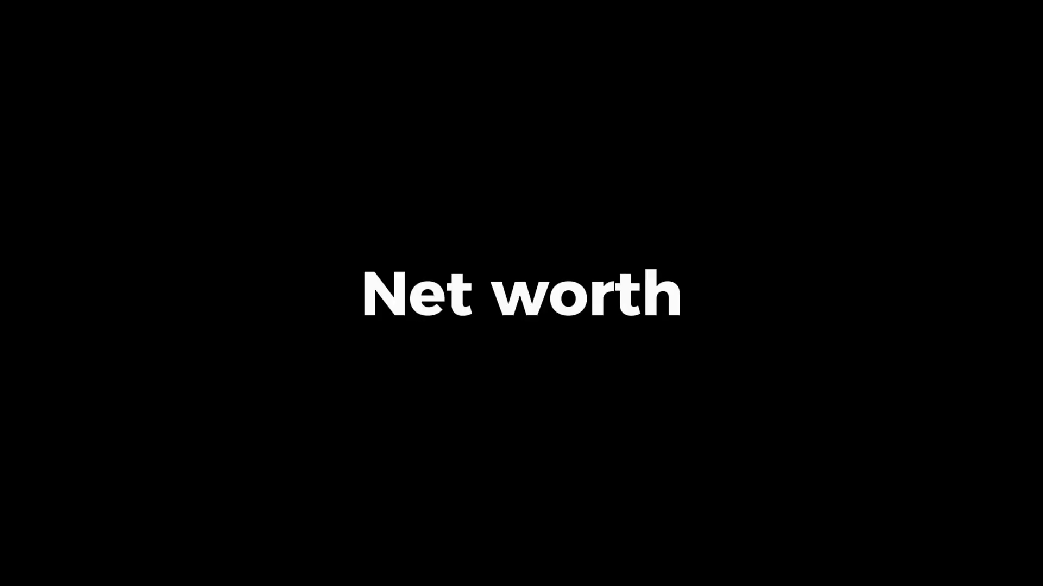
pyautogui.doubleClick(404, 348)
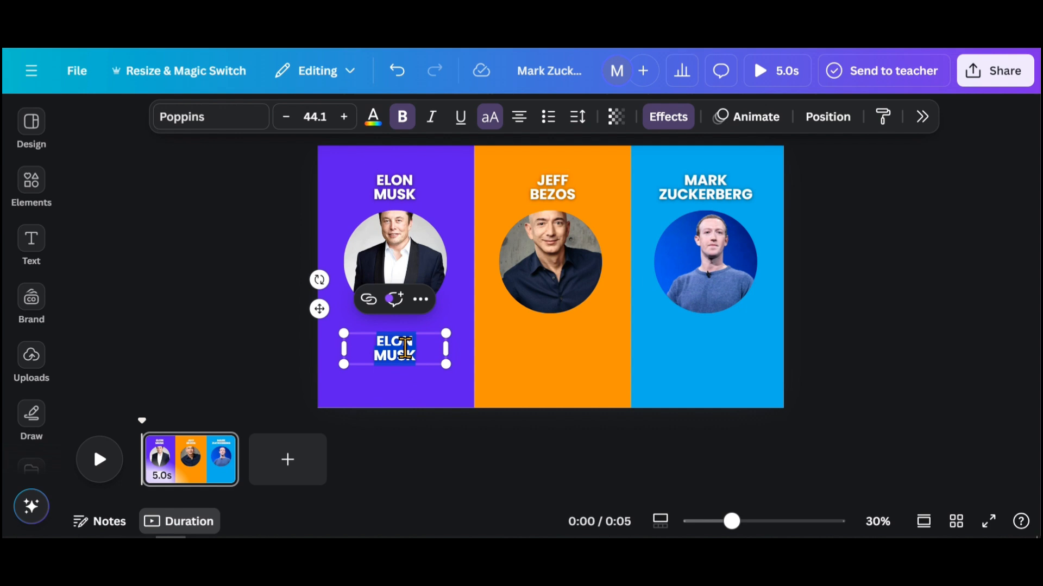
pyautogui.write('NET WORTH: $243.6 BILLION')
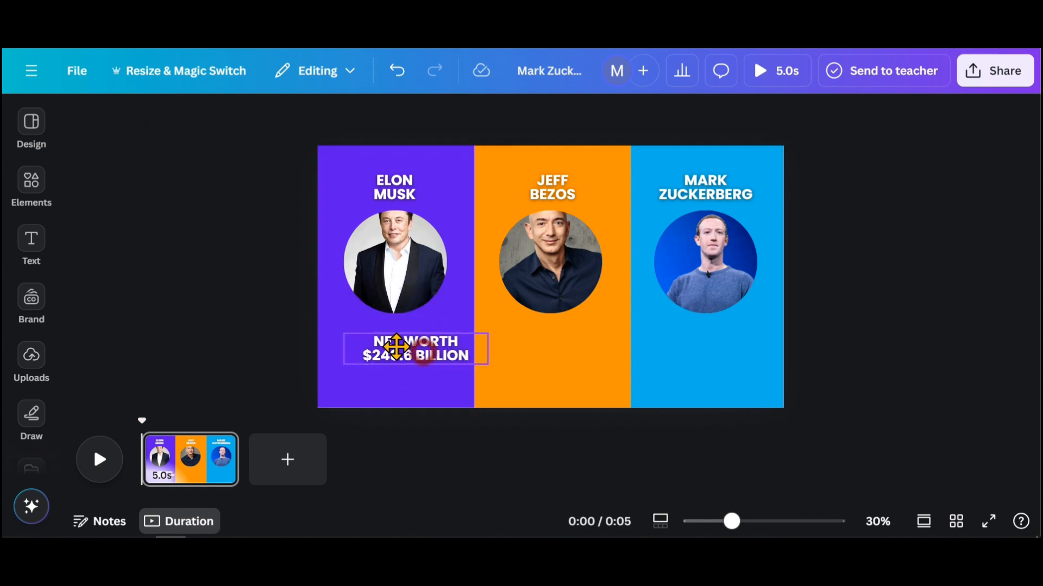
# Step: Duplicate the net worth text below the orange column's portrait and change the amount to $196.7 BILLION
pyautogui.moveTo(419, 354); pyautogui.dragTo(543, 338)
pyautogui.click(385, 291)
pyautogui.doubleClick(535, 346)
pyautogui.click(529, 347)
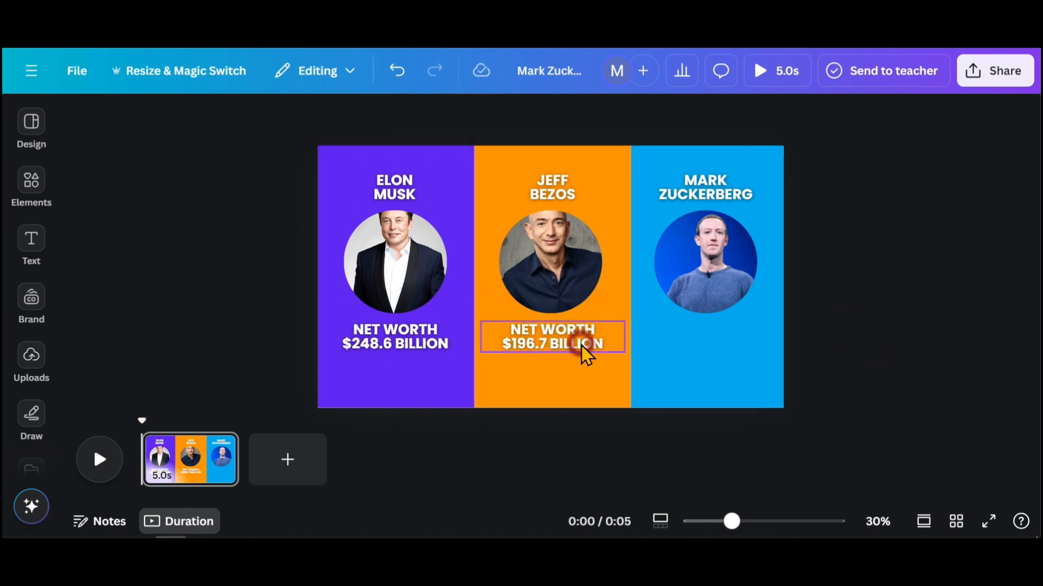
# Step: Duplicate the net worth text below the blue column's portrait and change the amount to $185.4 BILLION
pyautogui.click(580, 345)
pyautogui.click(540, 288)
pyautogui.moveTo(578, 337); pyautogui.dragTo(727, 333)
pyautogui.doubleClick(709, 341)
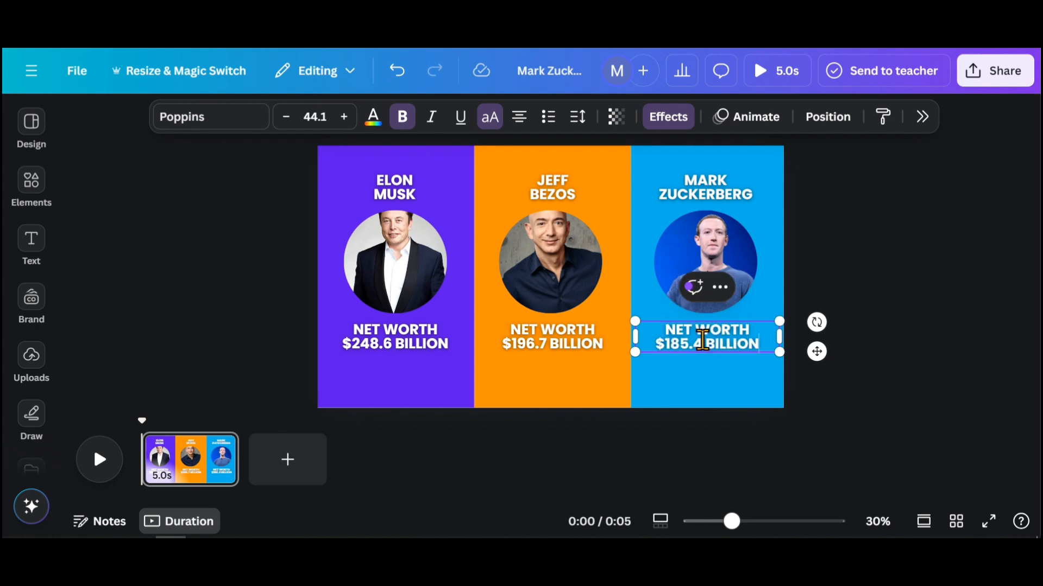
# Step: Crop the purple column's portrait by shifting the photo down so the whole head fits inside the circle
pyautogui.click(386, 270)
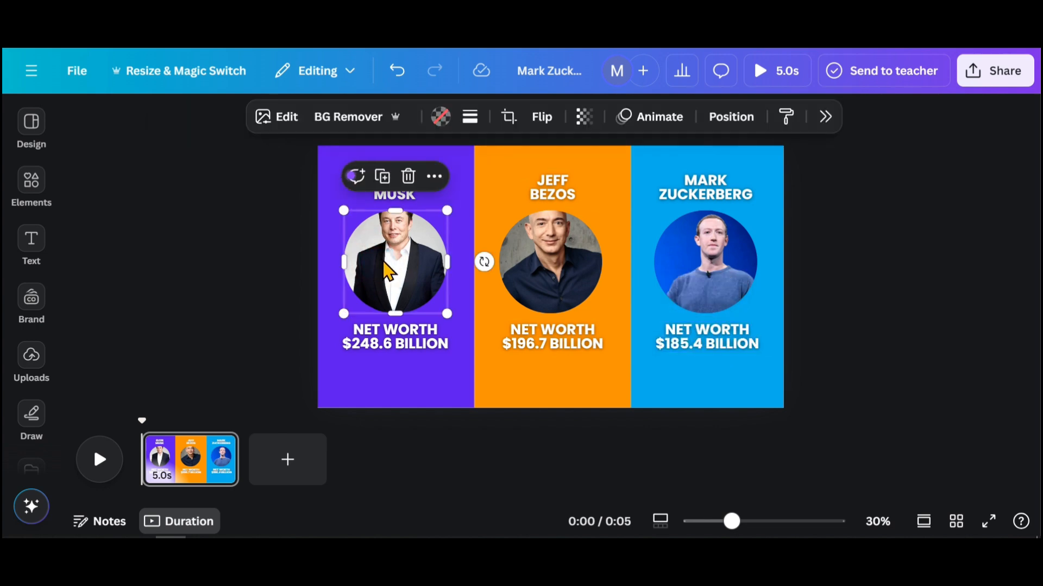
pyautogui.click(550, 267)
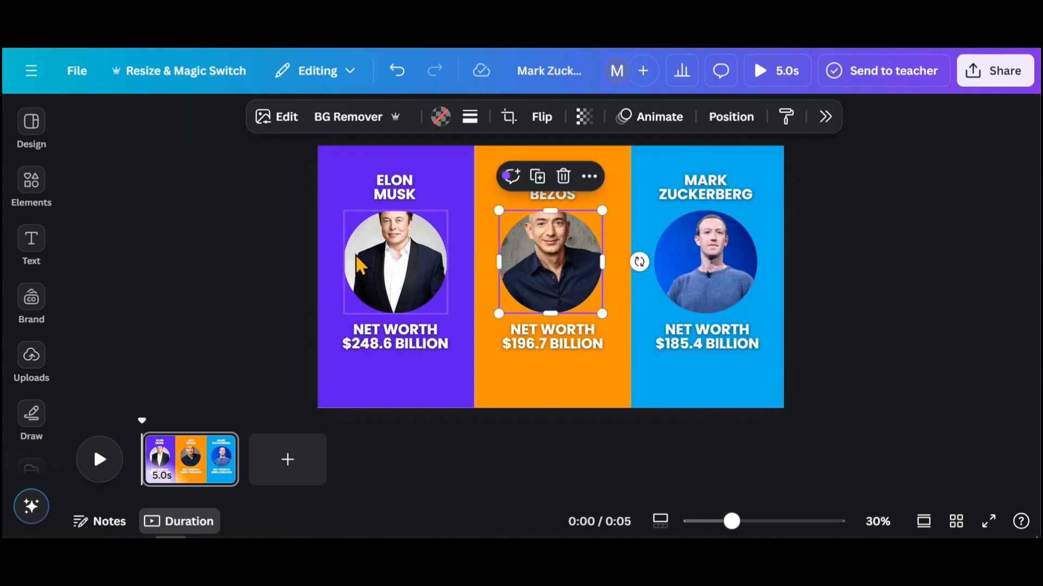
pyautogui.click(401, 260)
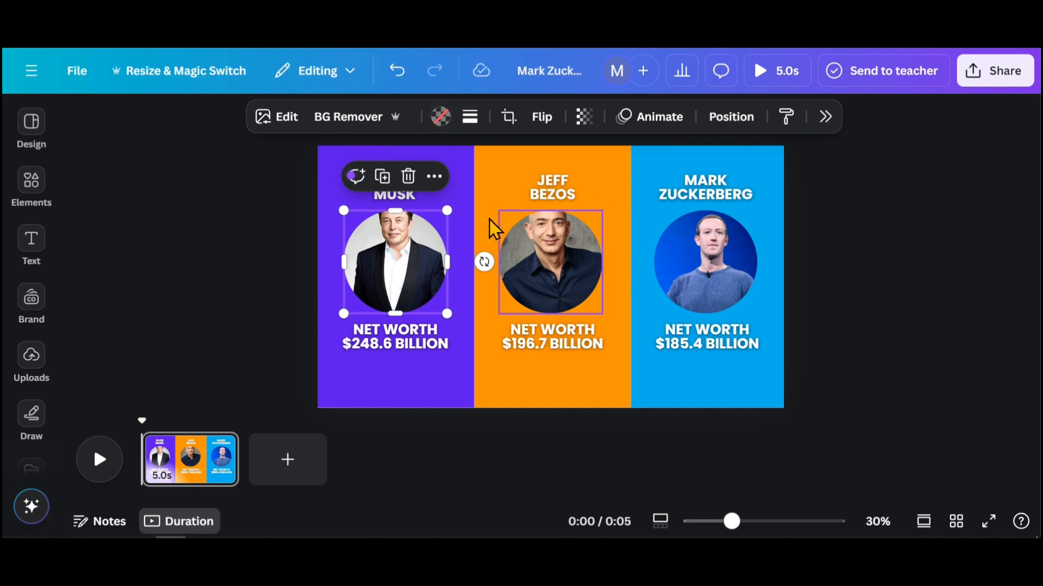
pyautogui.click(508, 116)
pyautogui.moveTo(409, 253); pyautogui.dragTo(392, 305)
pyautogui.click(224, 239)
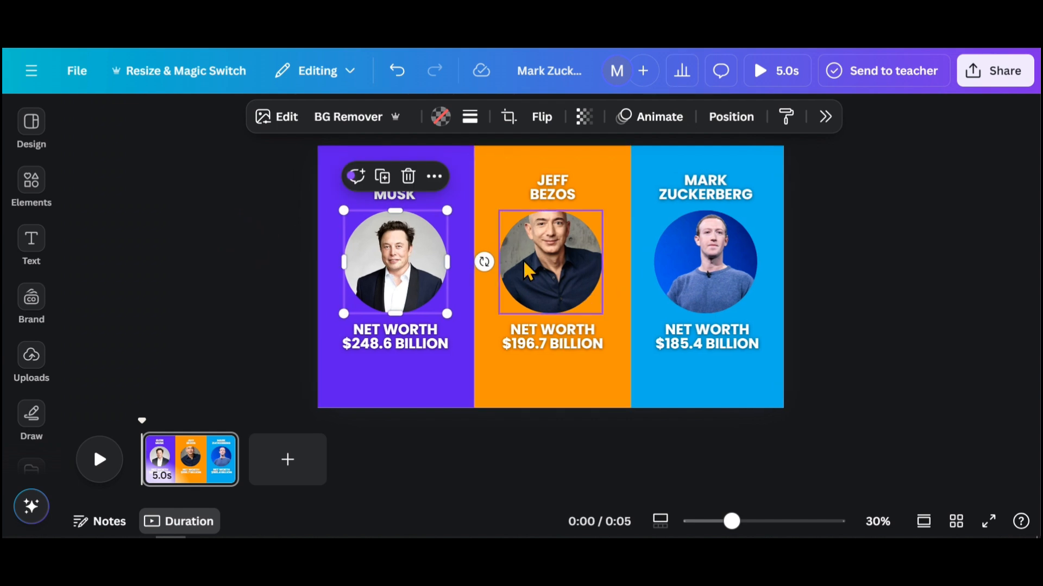
# Step: Reposition the orange column's photo inside its circular crop so the whole head is framed
pyautogui.click(549, 267)
pyautogui.click(508, 117)
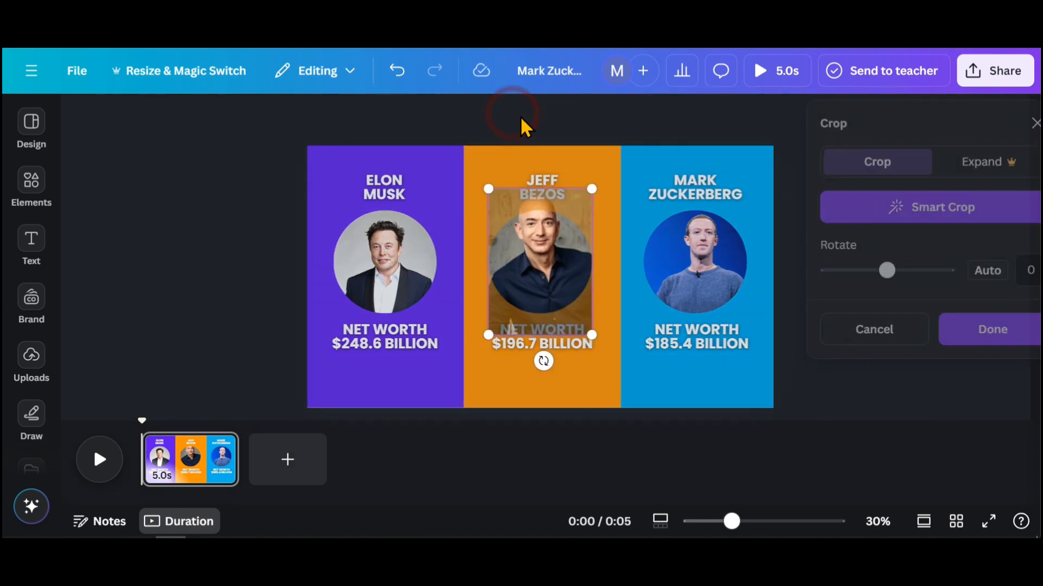
pyautogui.moveTo(547, 254)
pyautogui.mouseDown()
pyautogui.moveTo(547, 286)
pyautogui.moveTo(554, 272)
pyautogui.mouseUp()
pyautogui.click(966, 332)
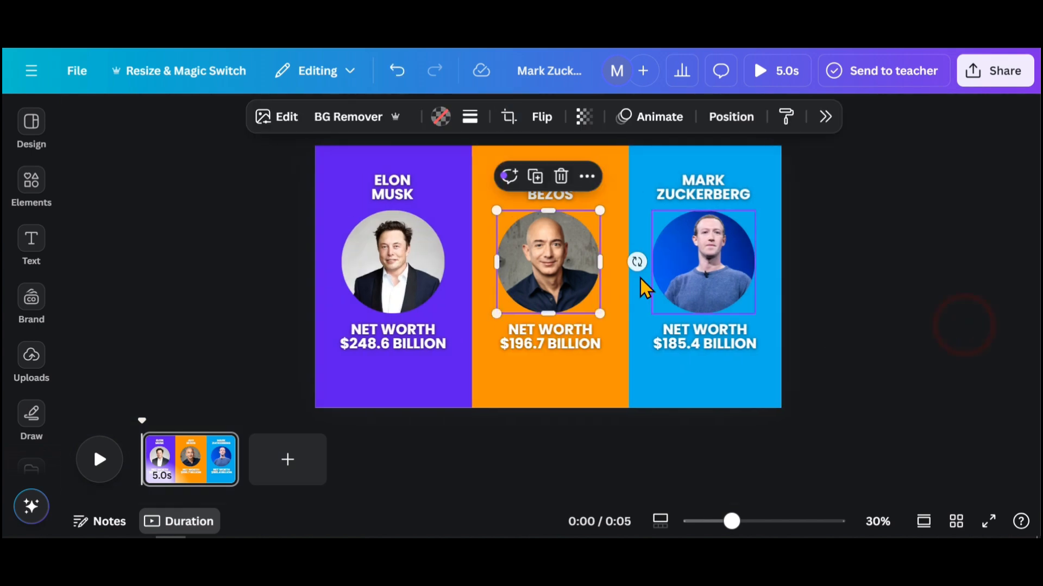
# Step: Enlarge and reposition the blue column's photo within its circular crop so the face fills more of the frame
pyautogui.click(665, 271)
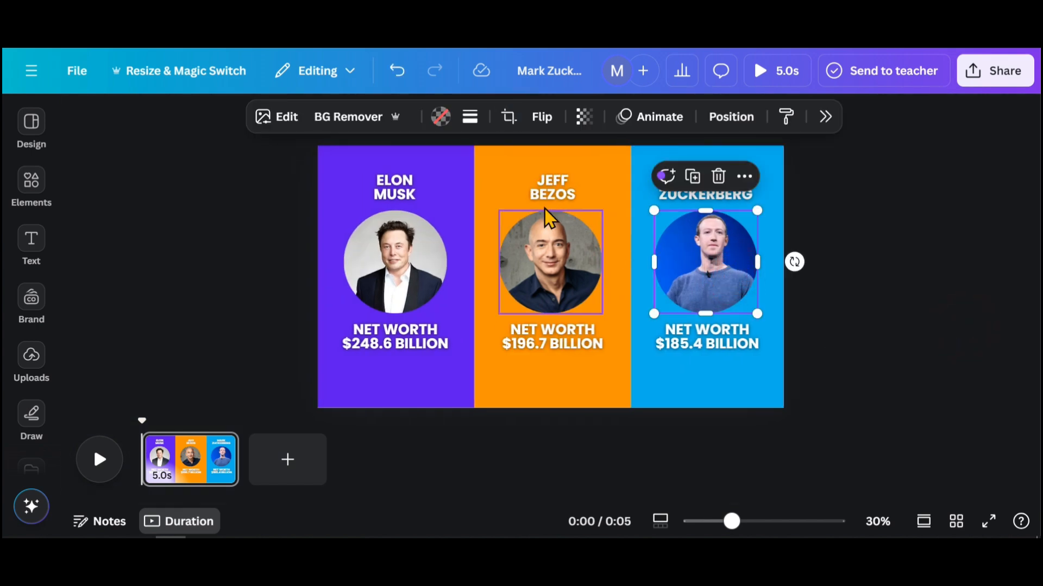
pyautogui.click(516, 124)
pyautogui.moveTo(694, 266)
pyautogui.mouseDown()
pyautogui.moveTo(680, 273)
pyautogui.moveTo(686, 264)
pyautogui.mouseUp()
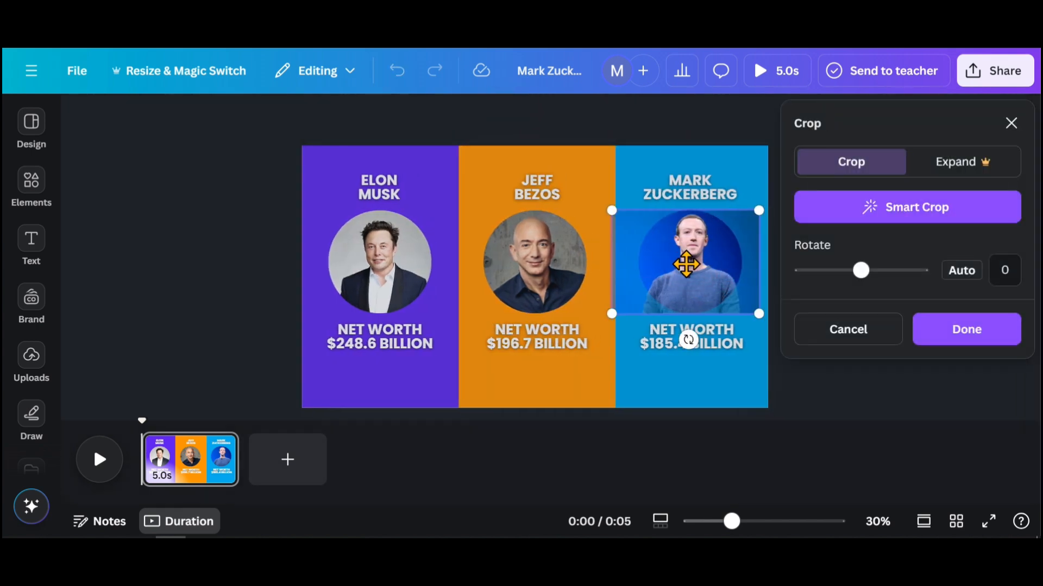
pyautogui.click(857, 337)
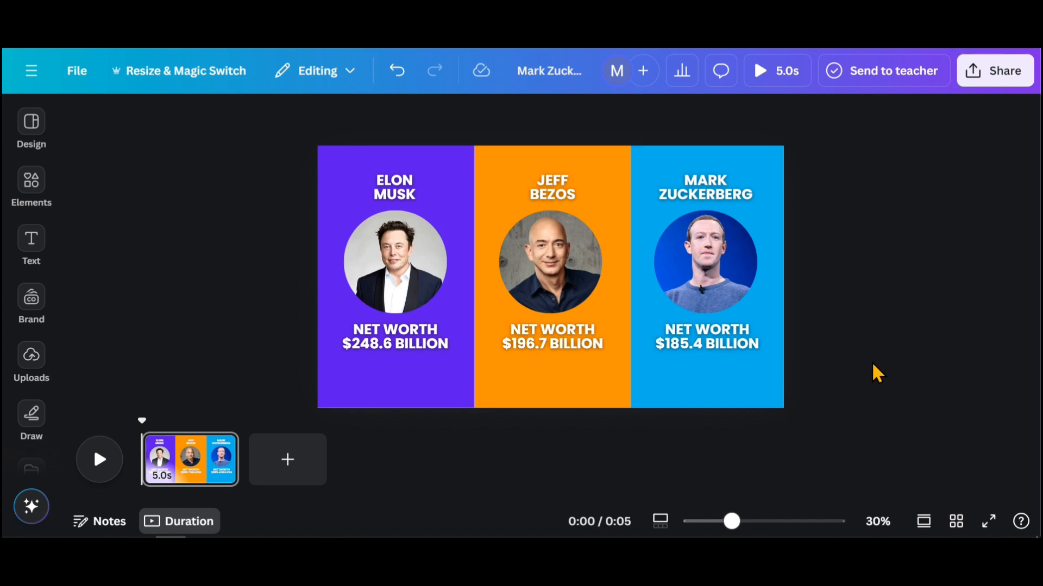
# Step: Group each column's background, heading, portrait and net worth text into one group for the blue, orange and purple columns
pyautogui.moveTo(917, 399); pyautogui.dragTo(710, 159)
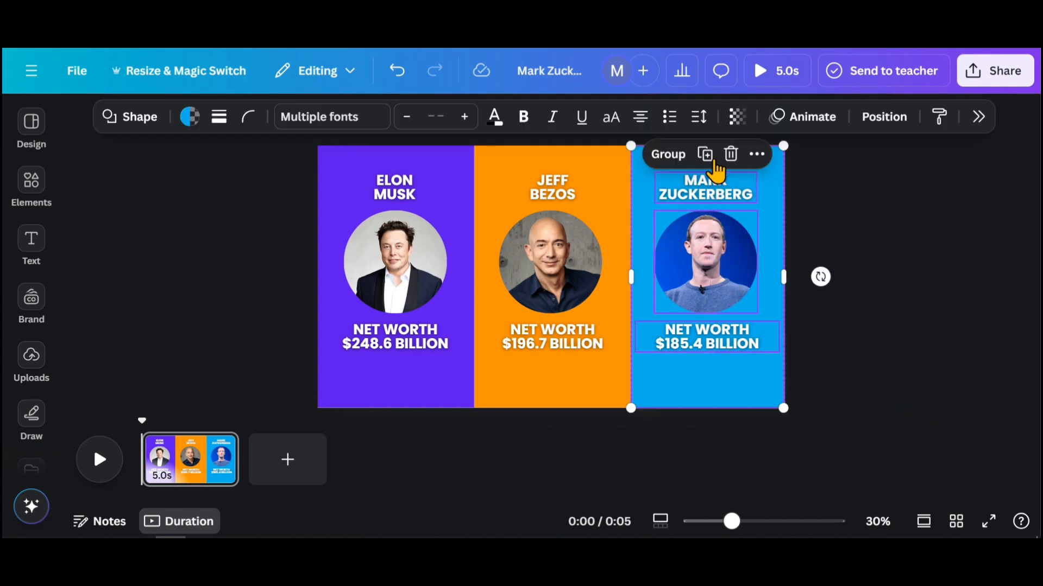
pyautogui.hotkey('ctrl', 'g')
pyautogui.click(585, 415)
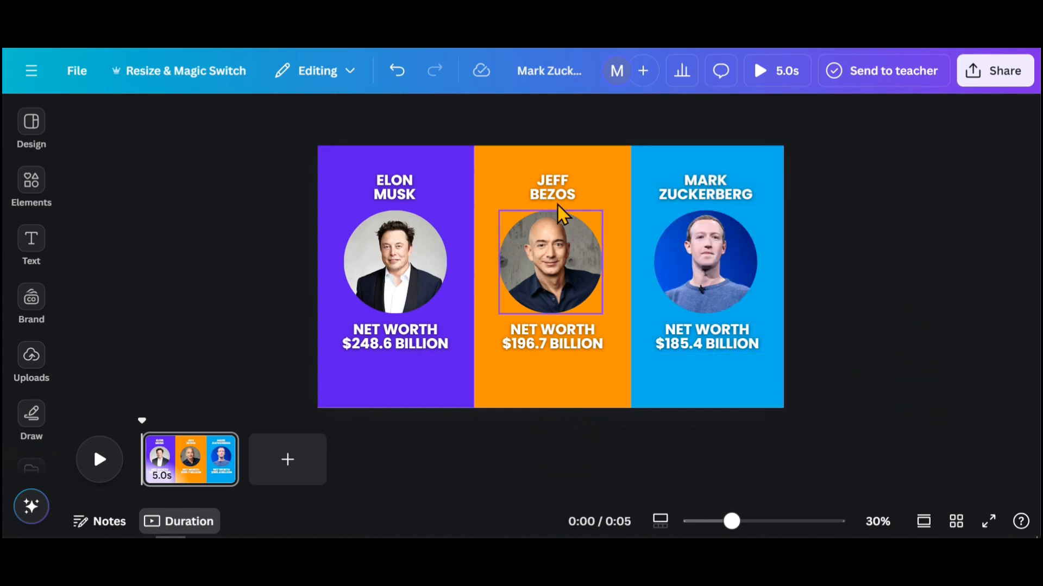
pyautogui.moveTo(548, 116); pyautogui.dragTo(561, 422)
pyautogui.hotkey('ctrl', 'g')
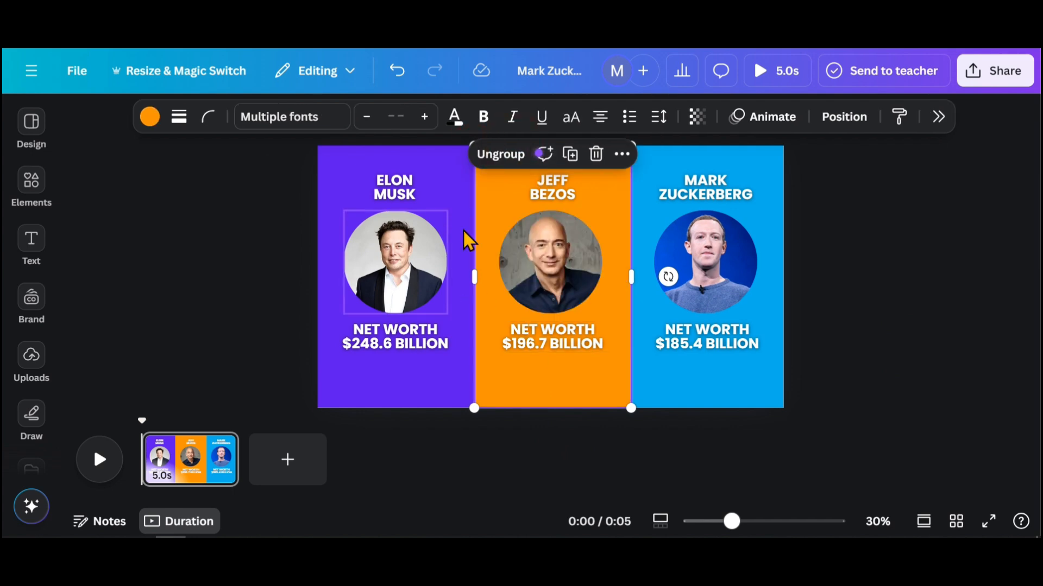
pyautogui.moveTo(220, 158); pyautogui.dragTo(417, 380)
pyautogui.click(346, 157)
pyautogui.click(237, 250)
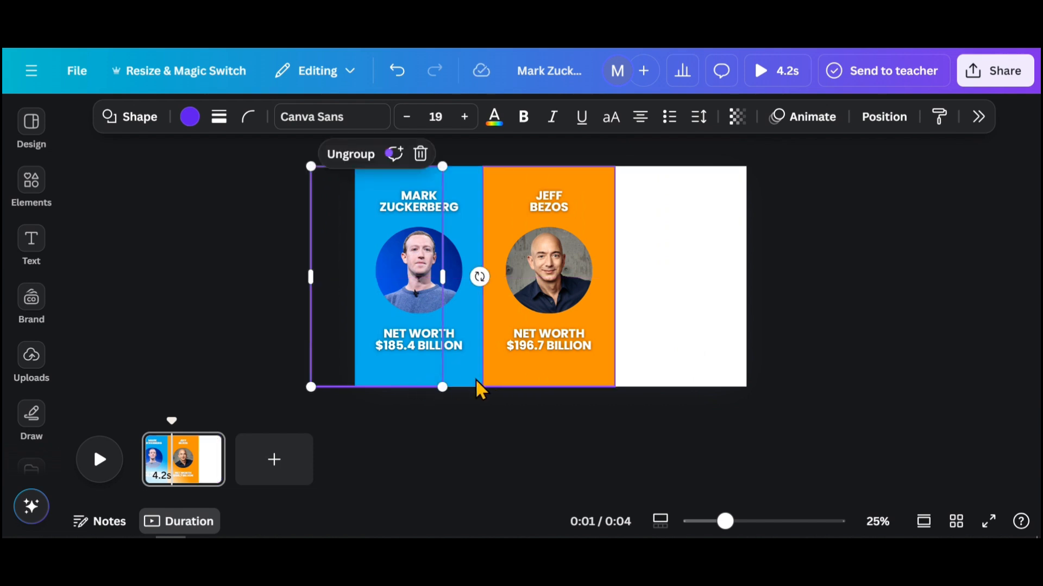
# Step: Slide the orange and blue column groups past the page's left edge, leaving narrow blue, orange and purple strips side by side
pyautogui.click(555, 377)
pyautogui.moveTo(563, 388); pyautogui.dragTo(391, 373)
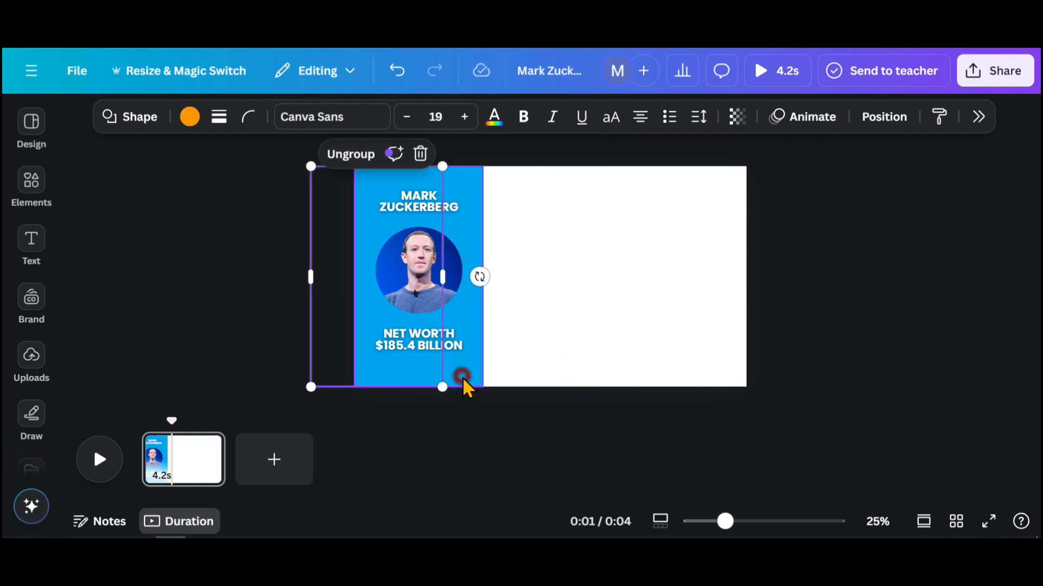
pyautogui.moveTo(464, 384); pyautogui.dragTo(356, 361)
pyautogui.hotkey('ctrl', 'a')
pyautogui.click(878, 300)
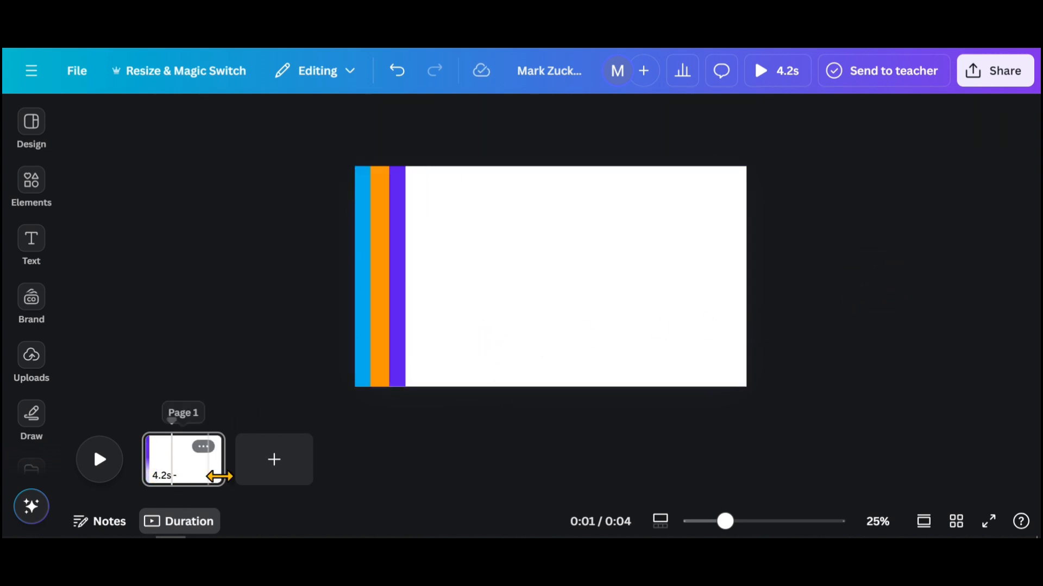
# Step: Set the page's duration to 4.0 seconds and duplicate the page with the coloured strips
pyautogui.click(187, 462)
pyautogui.hotkey('ctrl', 'd')
pyautogui.click(269, 459)
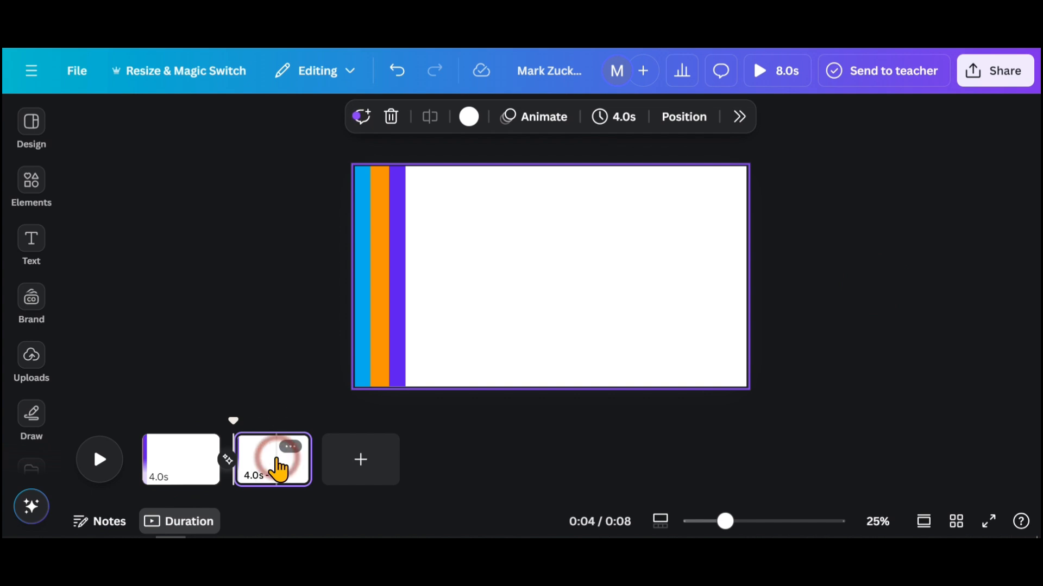
# Step: On the second page, spread the purple, orange and blue groups side by side from right to left to fill the page
pyautogui.click(550, 273)
pyautogui.click(400, 341)
pyautogui.moveTo(399, 340); pyautogui.dragTo(741, 343)
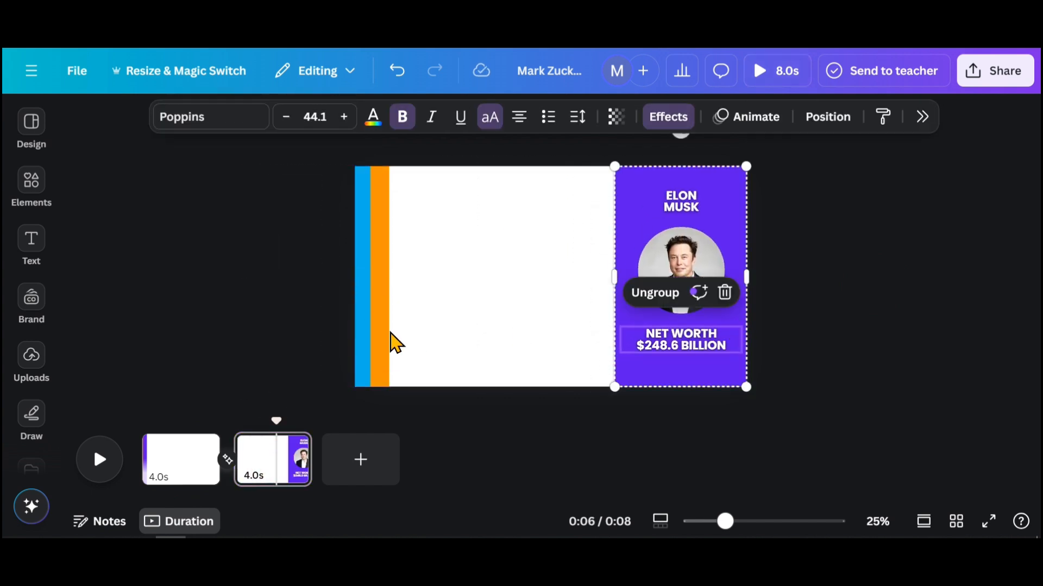
pyautogui.click(386, 342)
pyautogui.moveTo(381, 346); pyautogui.dragTo(605, 349)
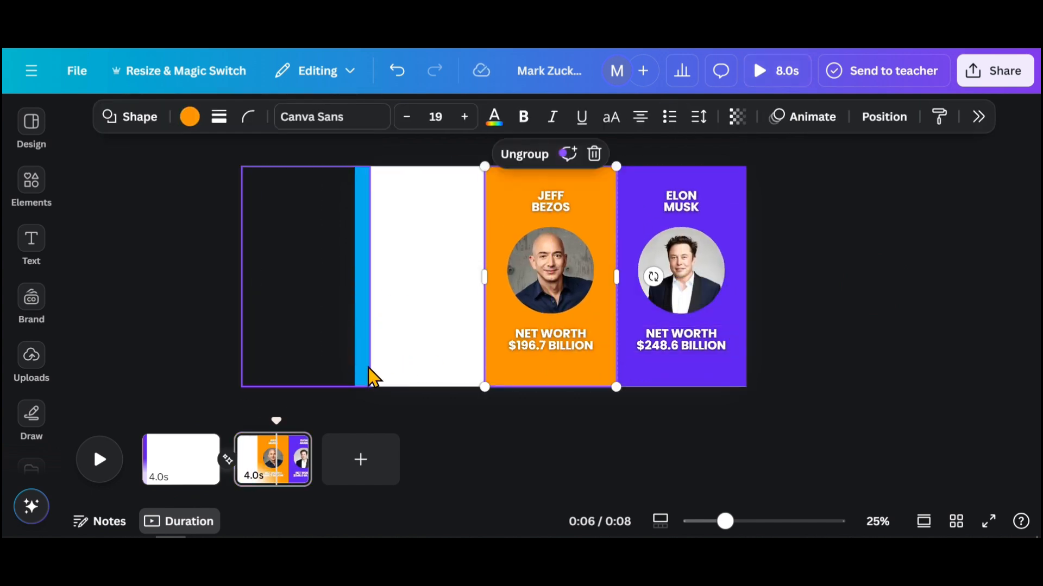
pyautogui.moveTo(372, 372); pyautogui.dragTo(476, 364)
pyautogui.click(254, 319)
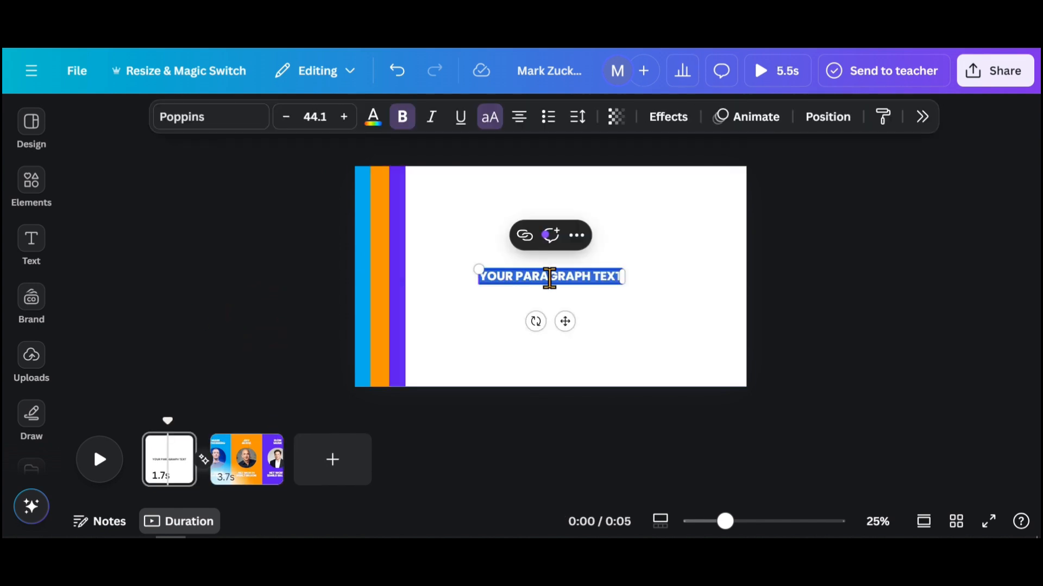
# Step: Replace the placeholder text with WELCOME, enlarge it to about size 121 and centre it in the white area beside the strips
pyautogui.write('WELCOME')
pyautogui.click(666, 305)
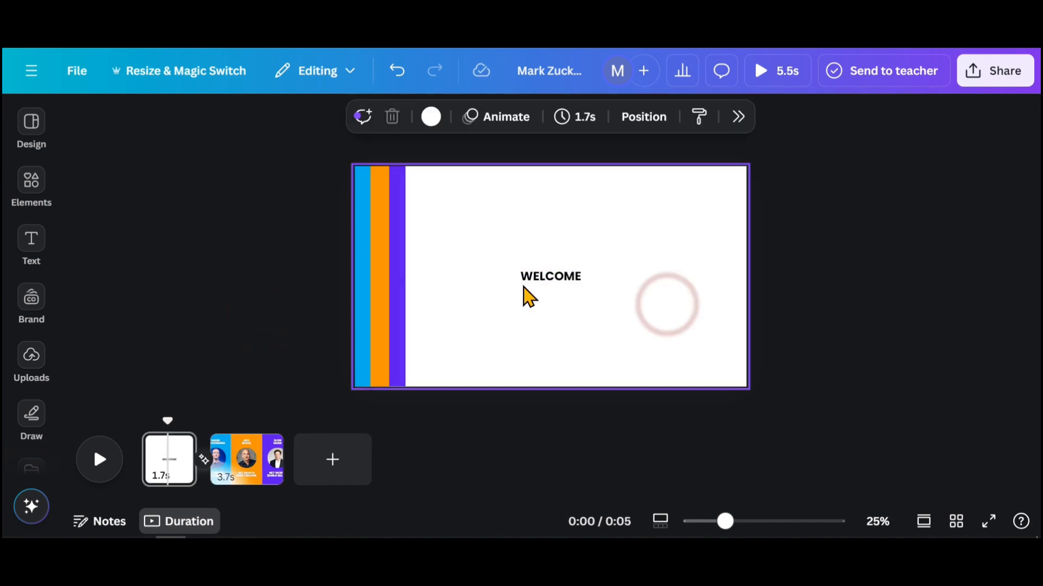
pyautogui.click(543, 274)
pyautogui.moveTo(519, 269); pyautogui.dragTo(470, 259)
pyautogui.moveTo(551, 279); pyautogui.dragTo(581, 276)
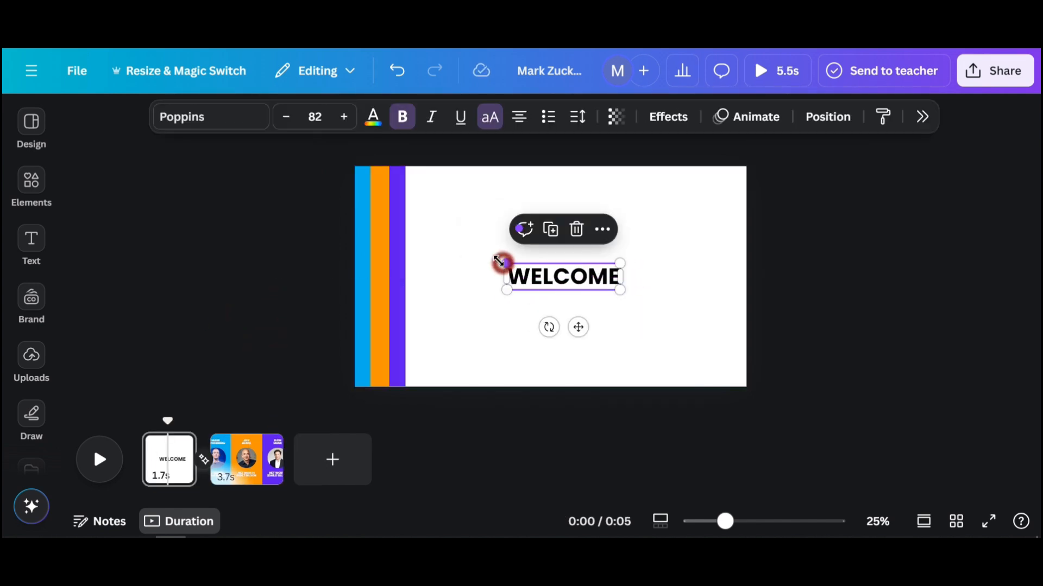
pyautogui.moveTo(498, 263); pyautogui.dragTo(453, 250)
pyautogui.moveTo(556, 270); pyautogui.dragTo(586, 277)
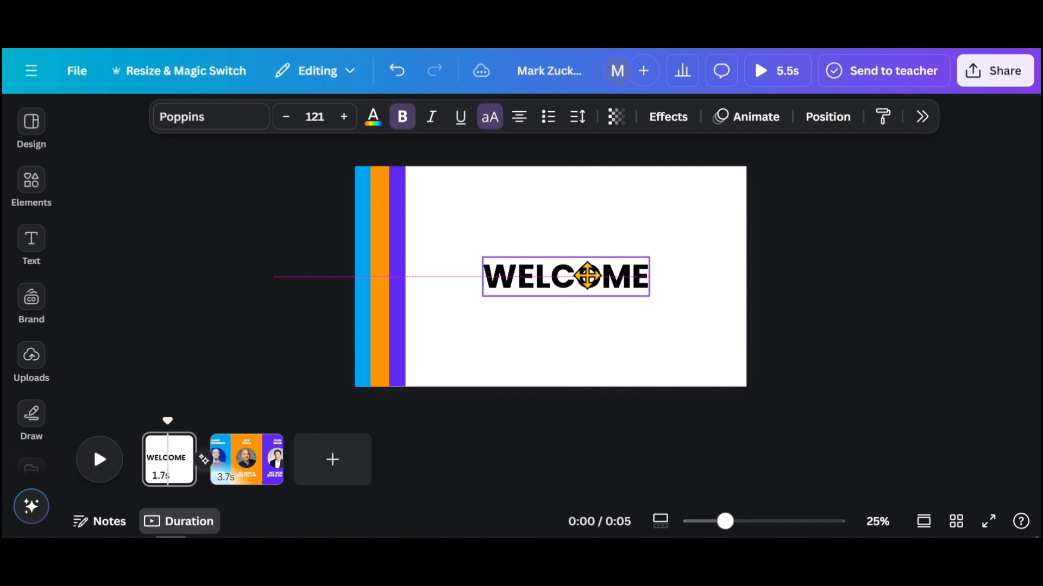
pyautogui.click(173, 330)
# Step: Extend the first page's duration to 2.7 seconds and show the timing of the WELCOME text
pyautogui.click(175, 480)
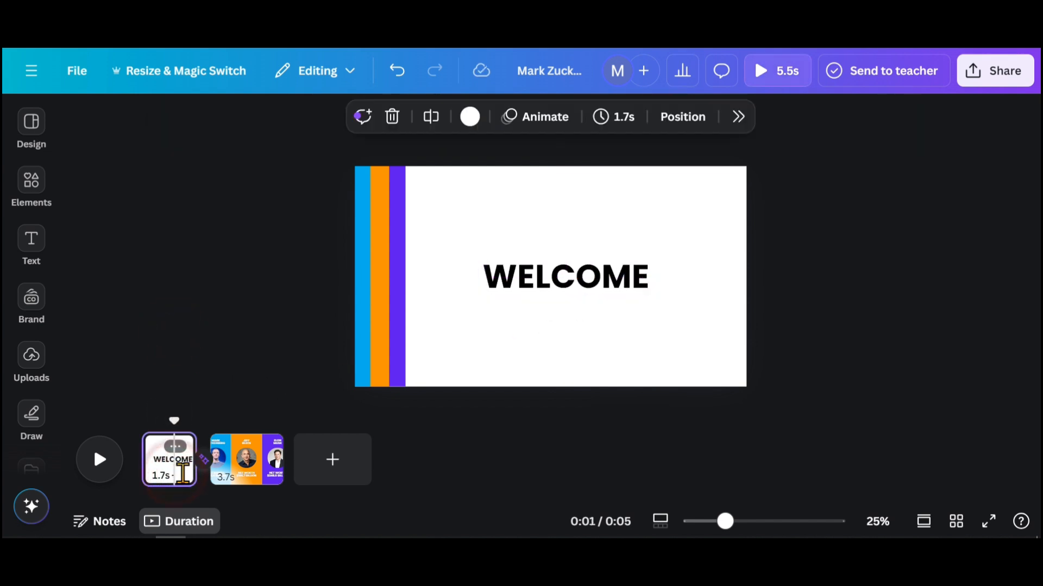
pyautogui.moveTo(194, 473)
pyautogui.mouseDown()
pyautogui.moveTo(213, 473)
pyautogui.moveTo(200, 474)
pyautogui.mouseUp()
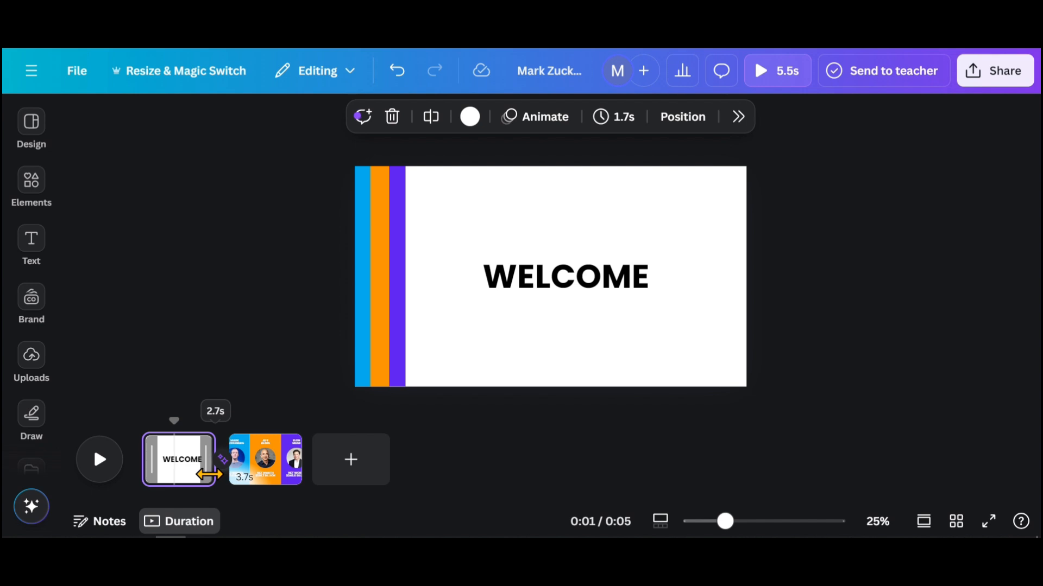
pyautogui.click(570, 288)
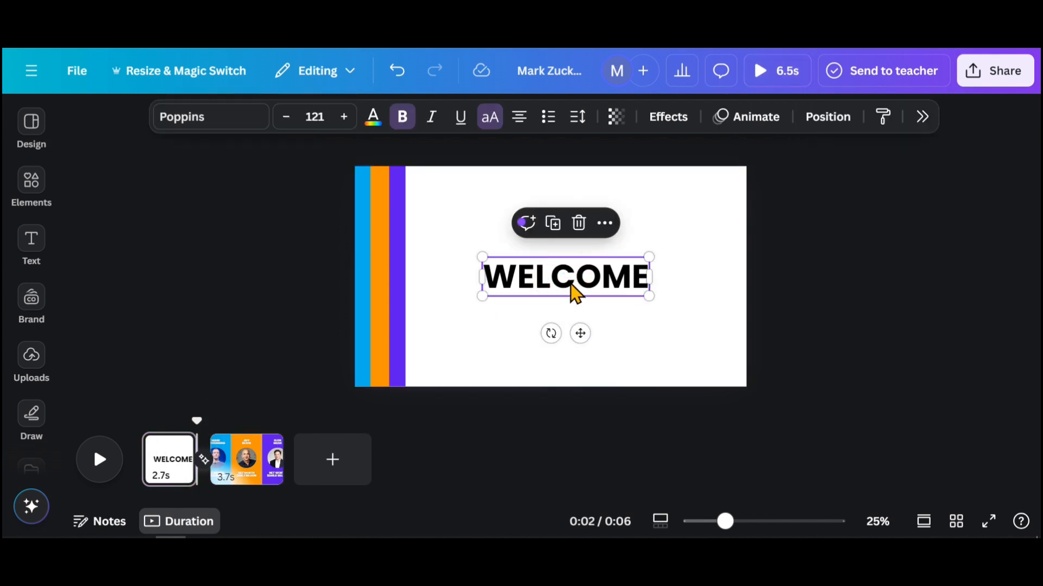
pyautogui.rightClick(572, 289)
pyautogui.click(642, 333)
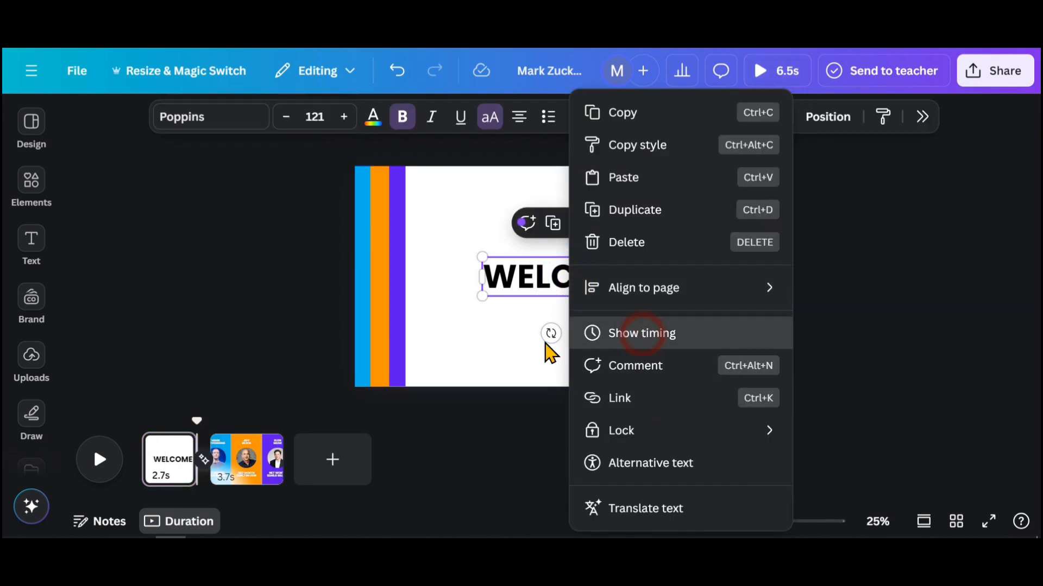
# Step: Play the video from the start and shorten the WELCOME text's timing so it ends with the first page
pyautogui.moveTo(152, 432); pyautogui.dragTo(116, 409)
pyautogui.click(96, 454)
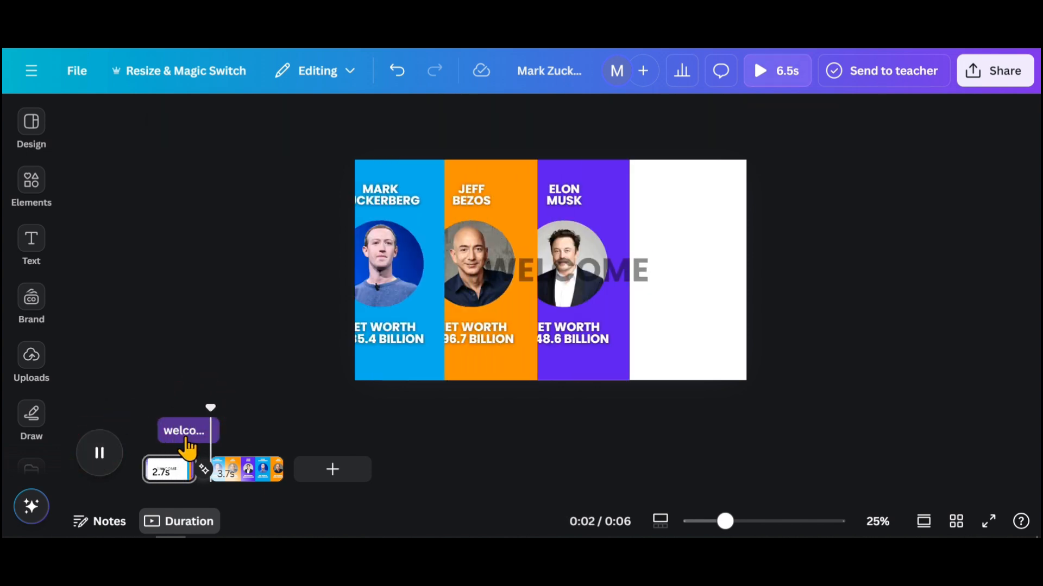
pyautogui.click(185, 442)
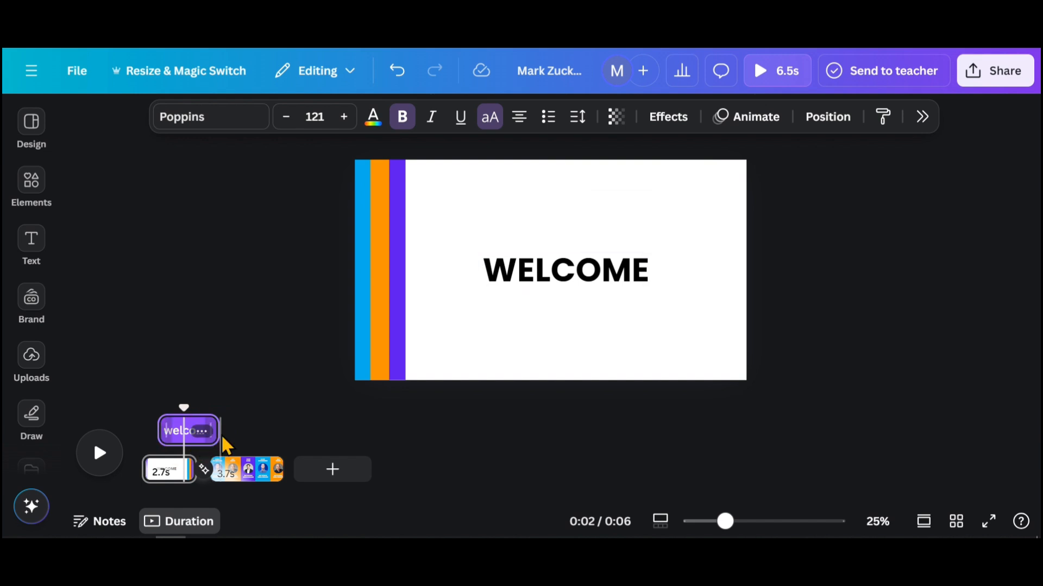
pyautogui.click(205, 434)
pyautogui.moveTo(215, 430); pyautogui.dragTo(156, 427)
pyautogui.moveTo(216, 410); pyautogui.dragTo(165, 407)
pyautogui.click(174, 436)
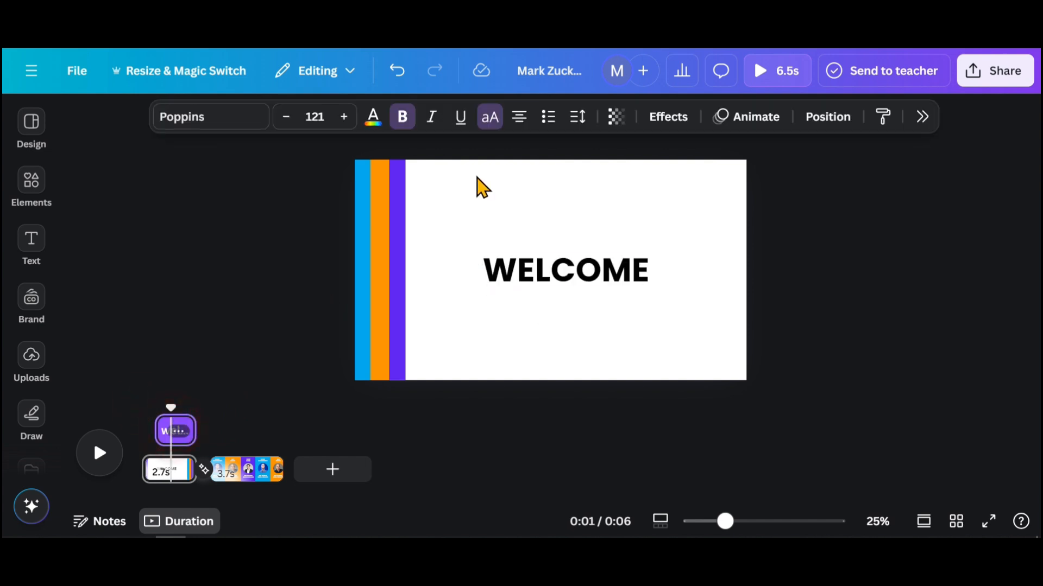
# Step: Apply the Baseline animation to the WELCOME text with its direction pointing right
pyautogui.click(760, 116)
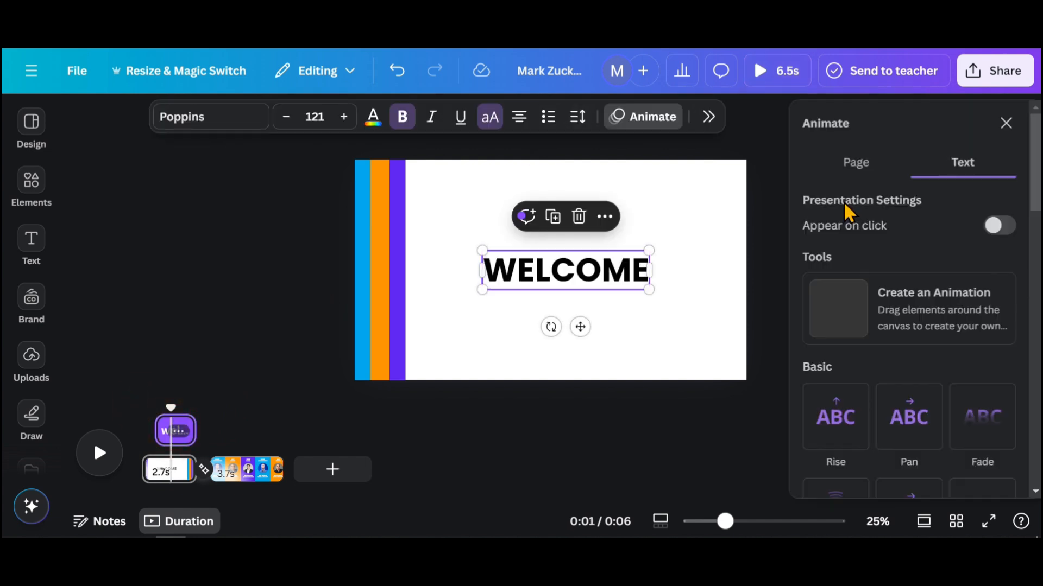
pyautogui.click(963, 434)
pyautogui.scroll(-10, 934, 380)
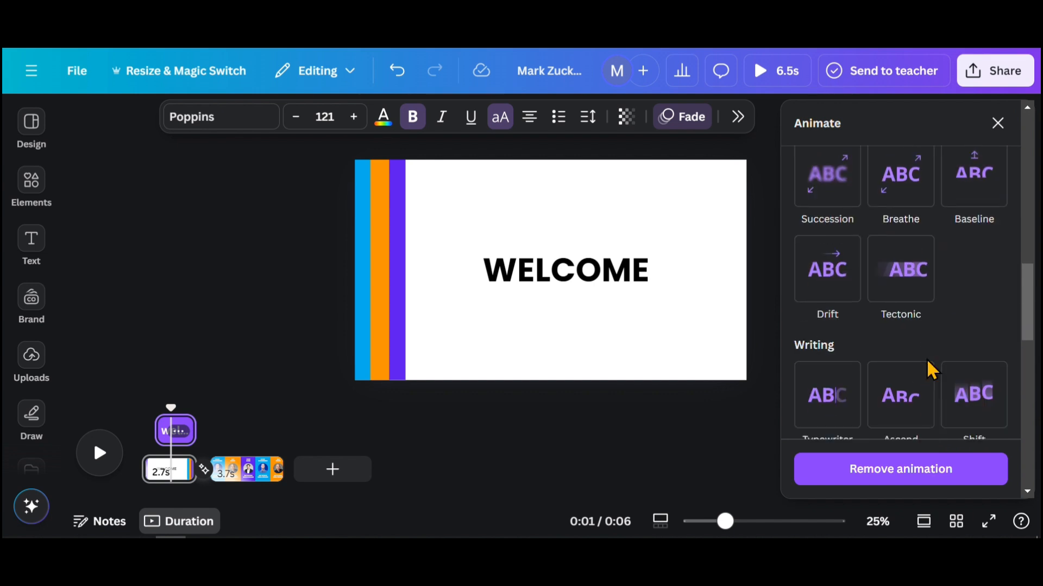
pyautogui.click(899, 291)
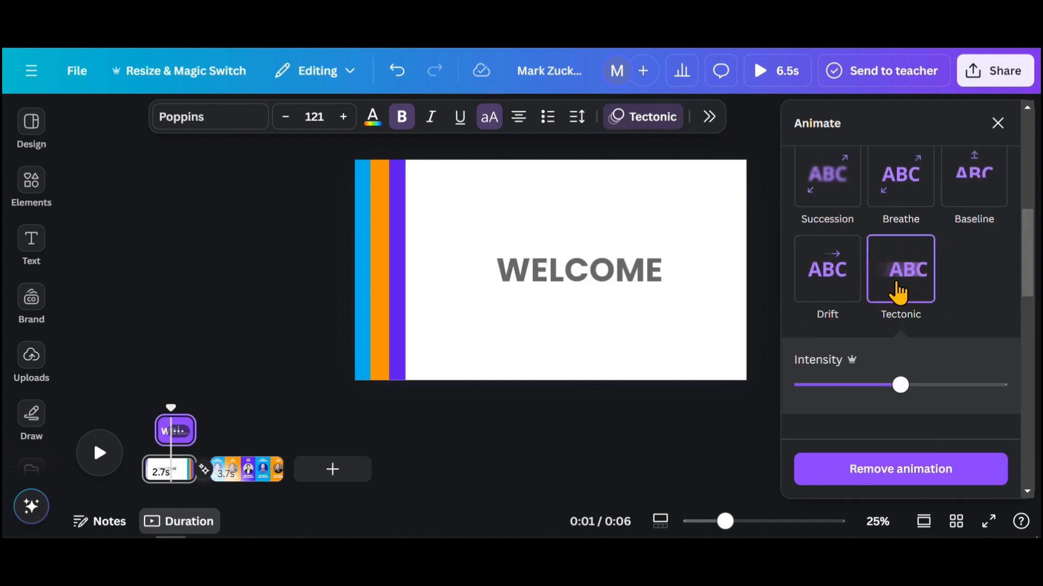
pyautogui.click(972, 209)
pyautogui.scroll(-3, 874, 396)
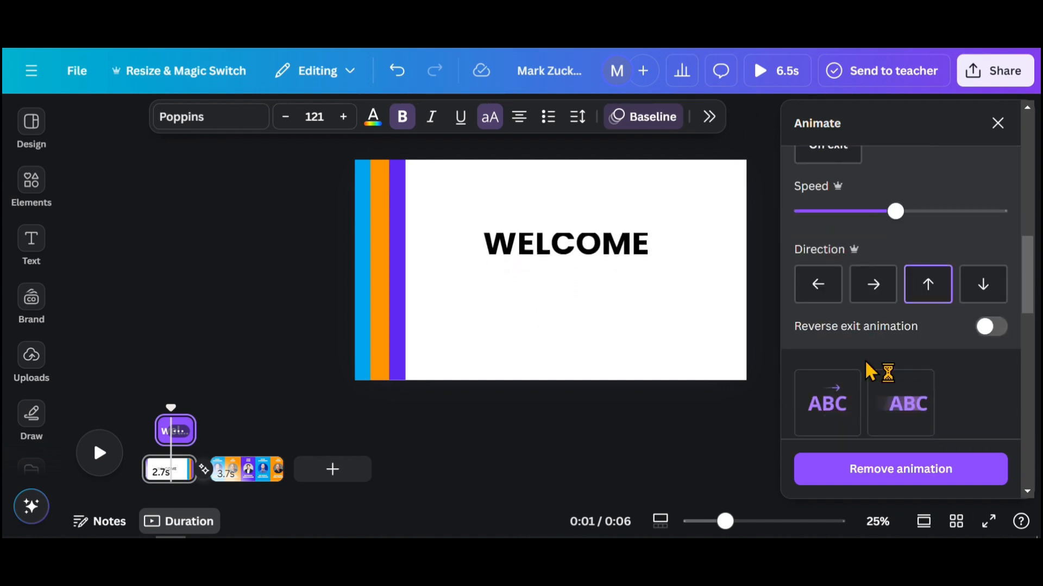
pyautogui.click(875, 288)
pyautogui.click(157, 282)
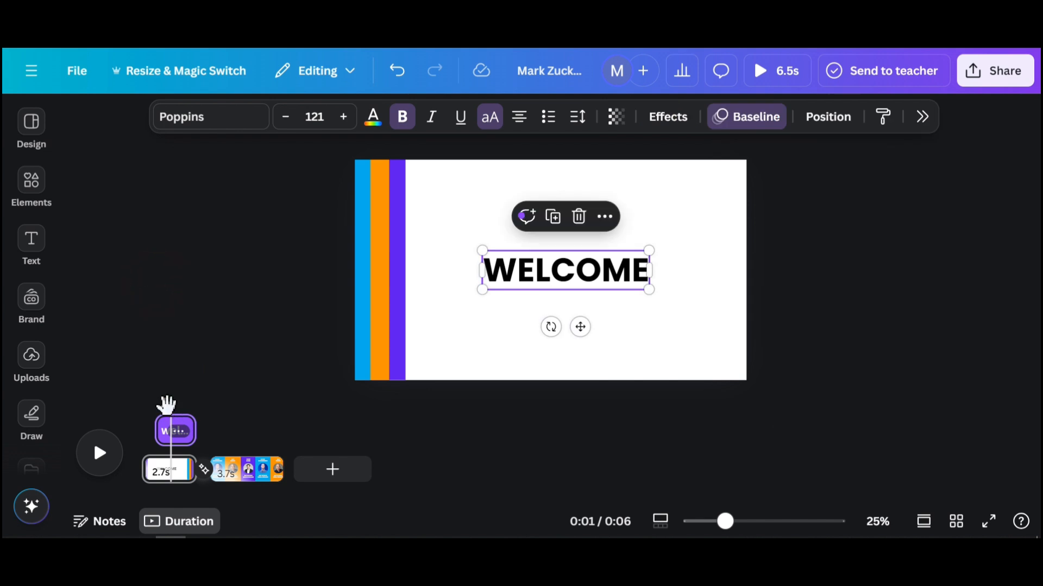
# Step: Play the whole video from the beginning to check the WELCOME animation and the columns sliding in
pyautogui.moveTo(166, 408); pyautogui.dragTo(76, 410)
pyautogui.click(83, 449)
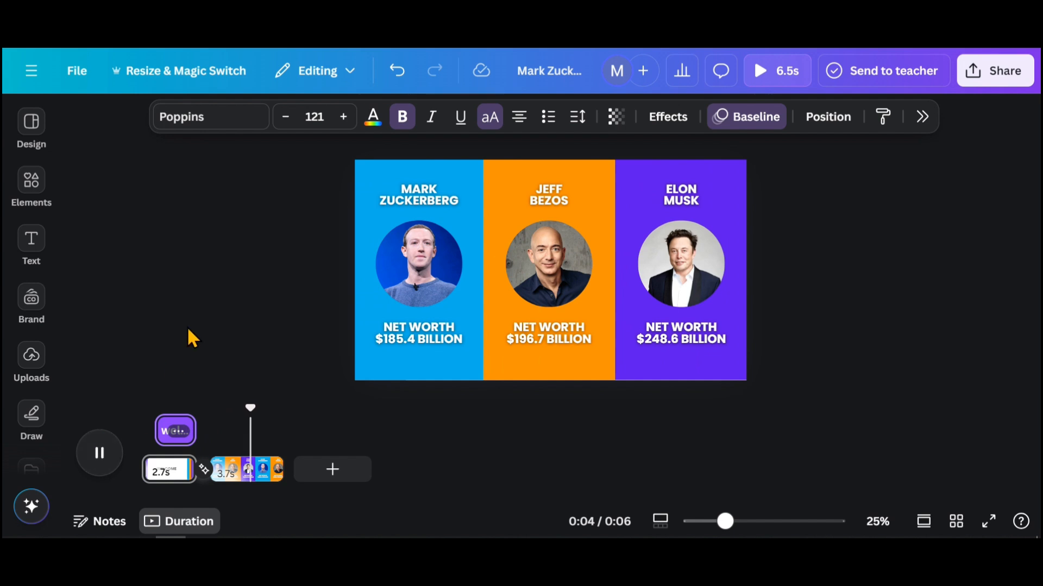
pyautogui.click(845, 329)
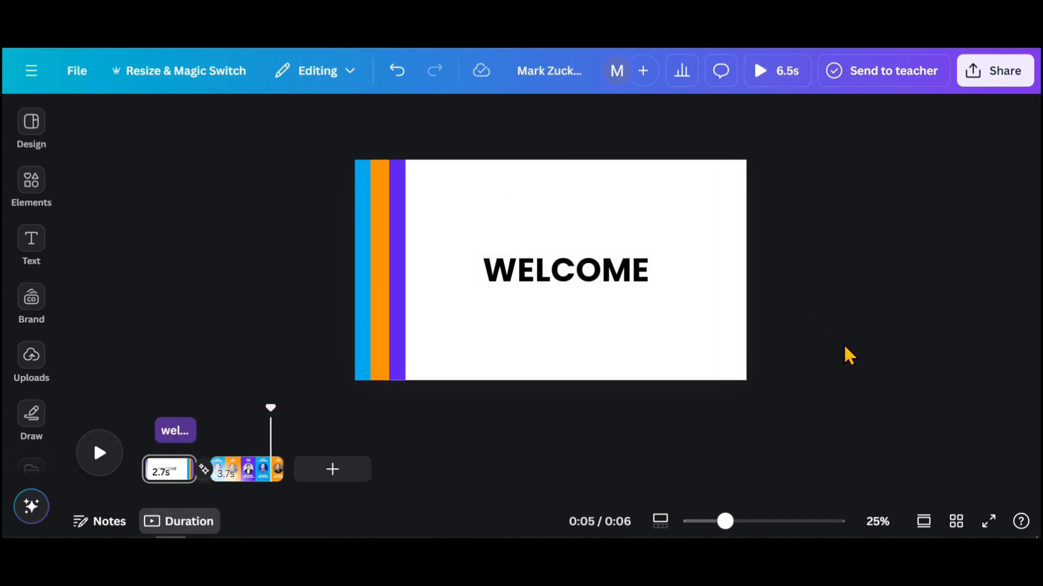